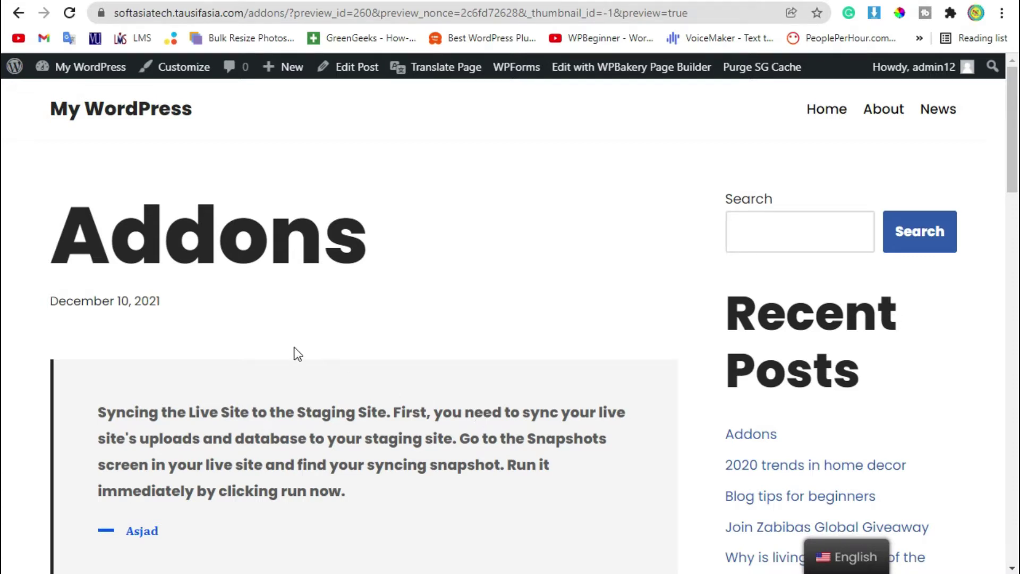
pyautogui.scroll(-3, 294, 353)
pyautogui.moveTo(385, 290); pyautogui.dragTo(113, 223)
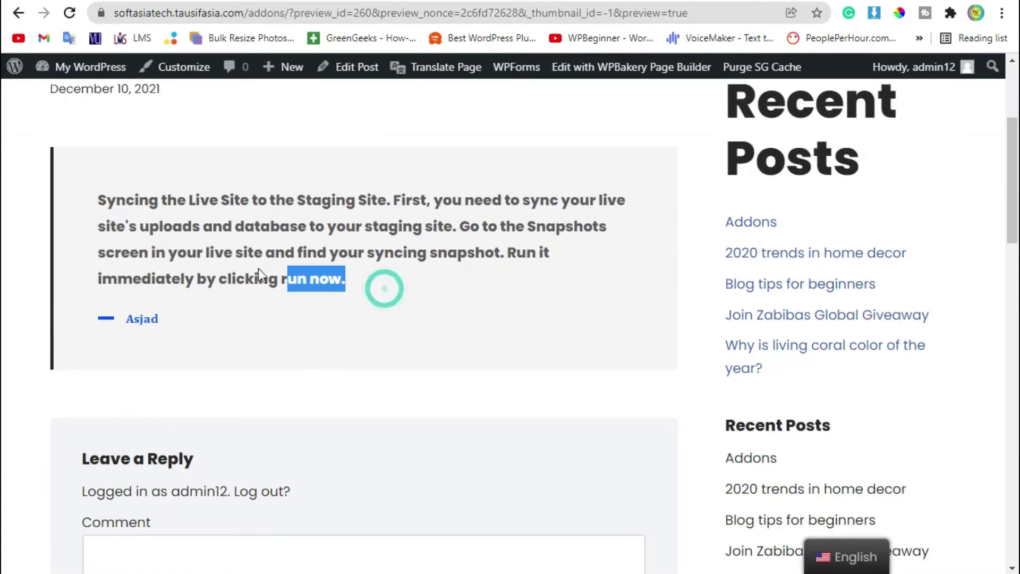
# Review the Addons post's quoted syncing text and author in preview, then go to the Dashboard
pyautogui.click(113, 223)
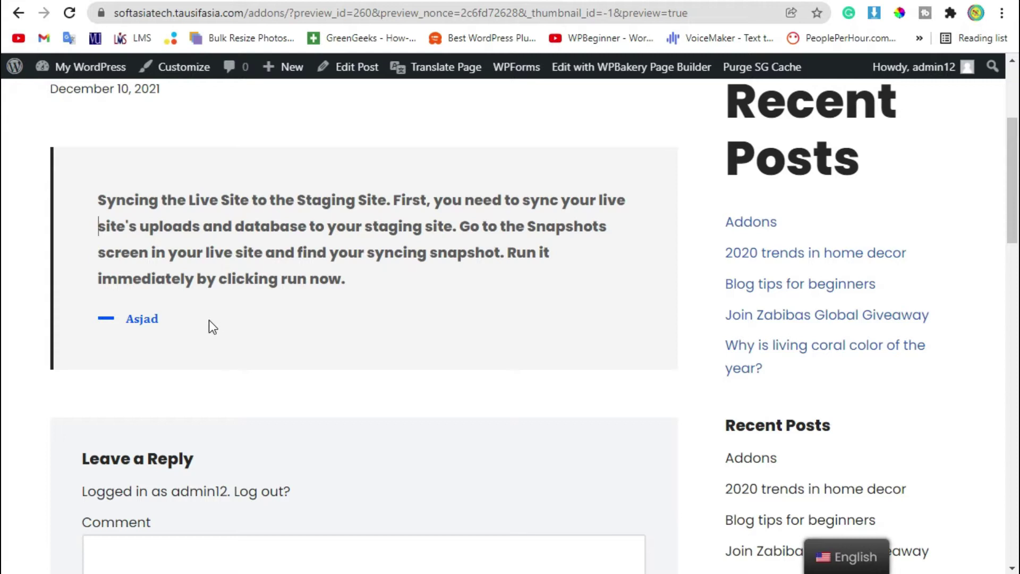
pyautogui.moveTo(203, 319); pyautogui.dragTo(44, 211)
pyautogui.scroll(2, 178, 283)
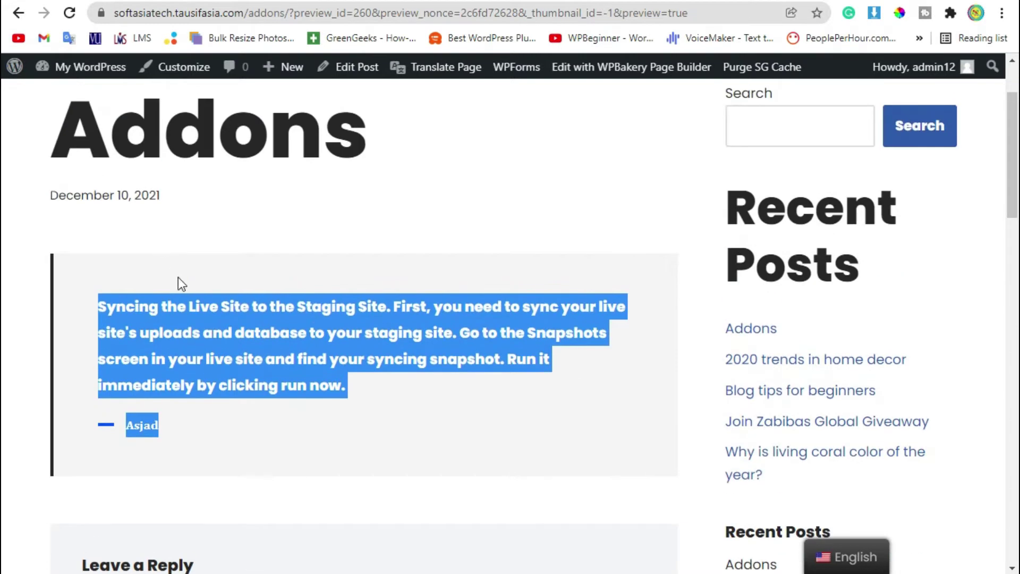
pyautogui.click(200, 273)
pyautogui.scroll(2, 200, 273)
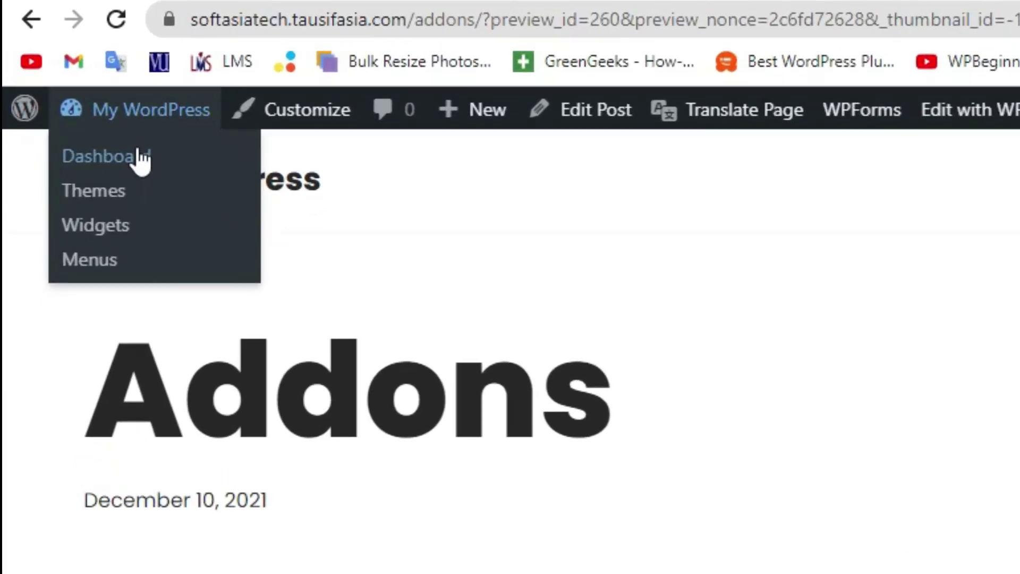
pyautogui.moveTo(90, 67)
pyautogui.click(84, 96)
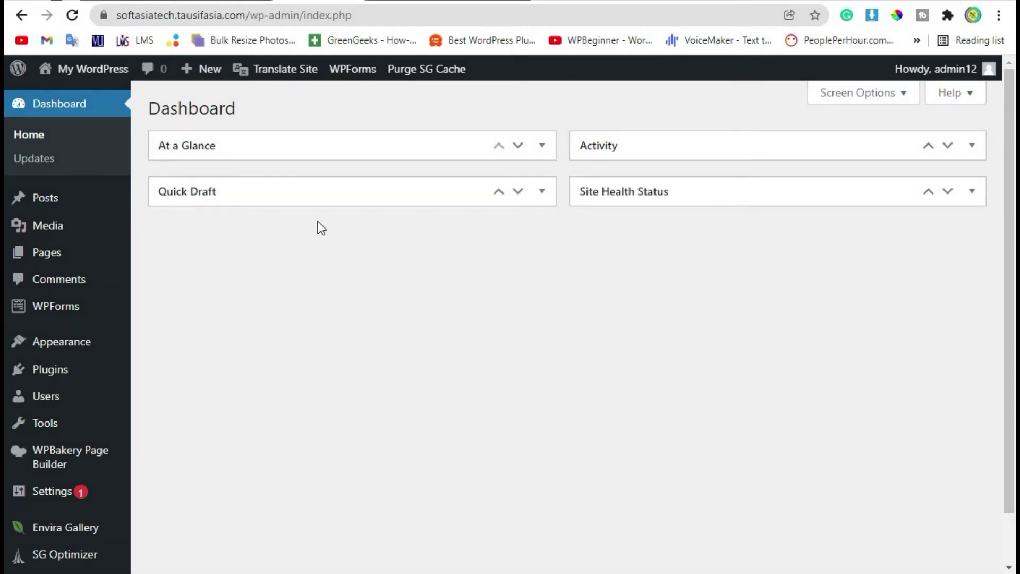
pyautogui.scroll(-2, 311, 213)
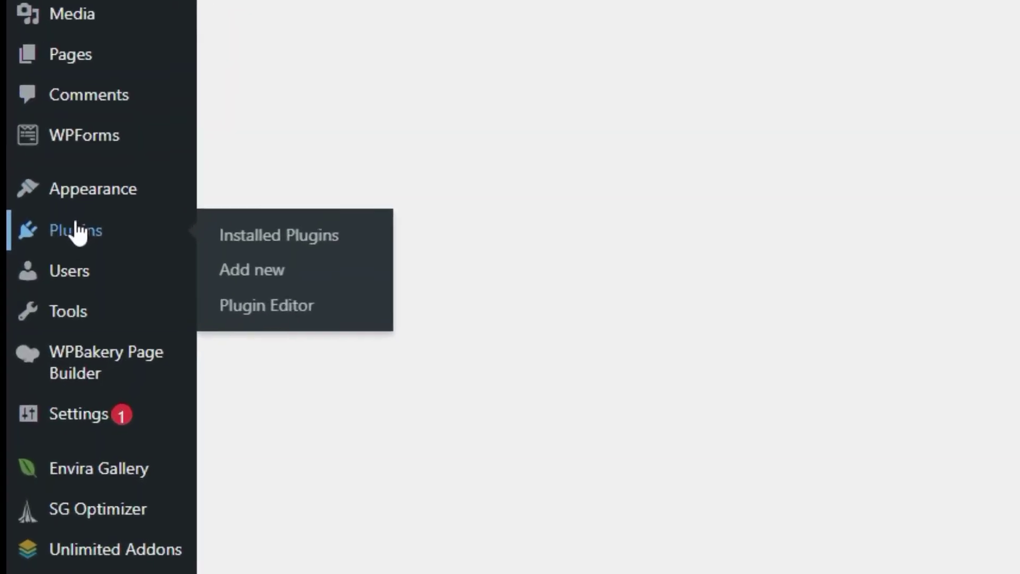
# Find 'HT Mega Addons for WPBakery' under Add New plugins, install and activate it
pyautogui.click(240, 265)
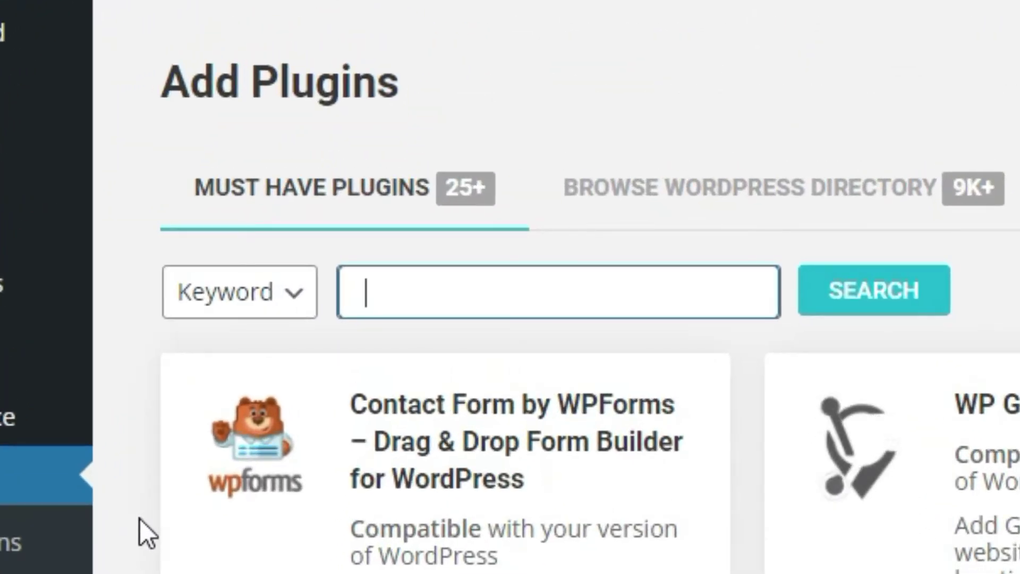
pyautogui.write('HT Mega Addons for WPBakery')
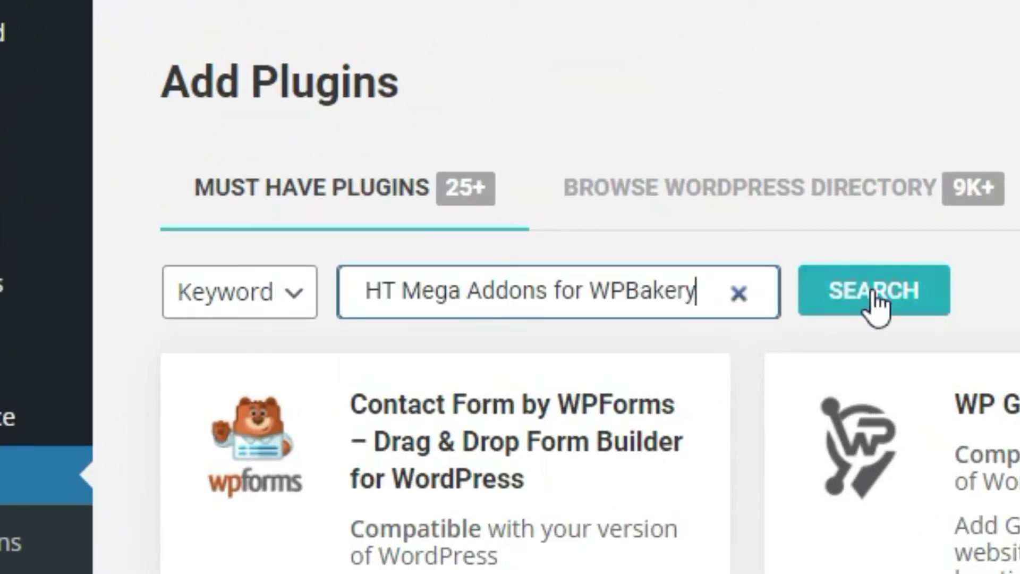
pyautogui.click(875, 297)
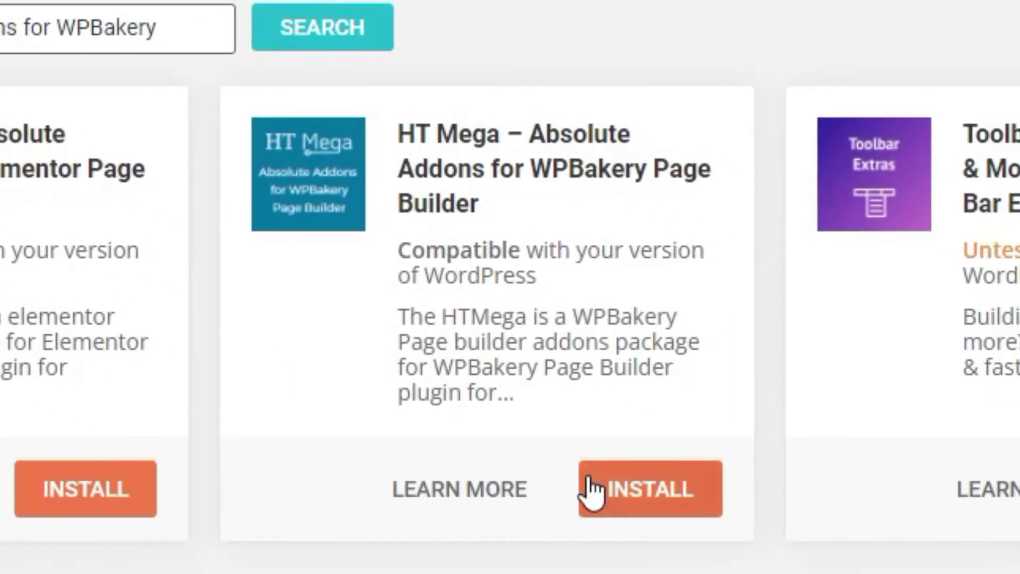
pyautogui.click(664, 508)
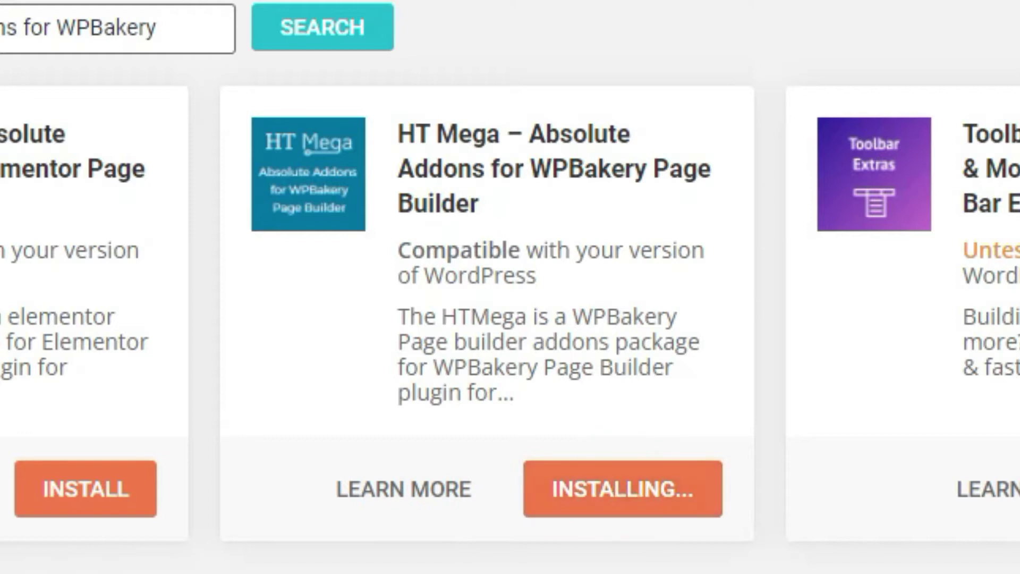
pyautogui.scroll(1, 603, 532)
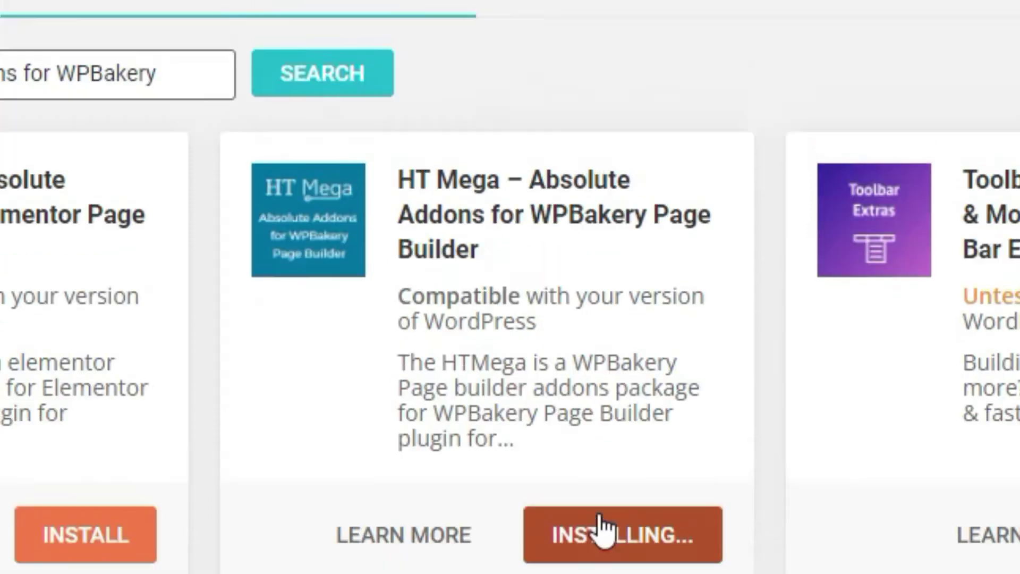
pyautogui.scroll(-1, 603, 526)
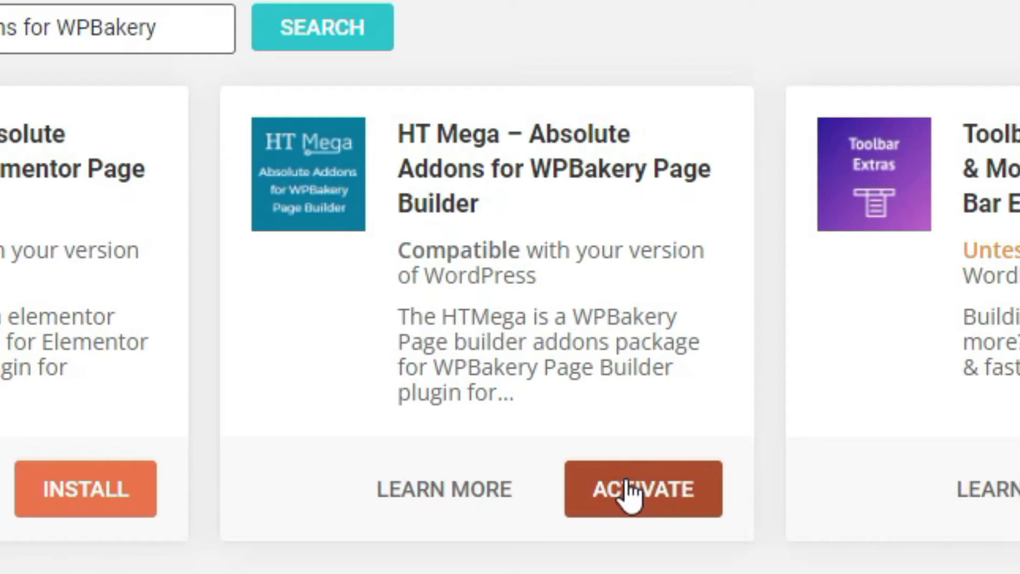
pyautogui.click(633, 496)
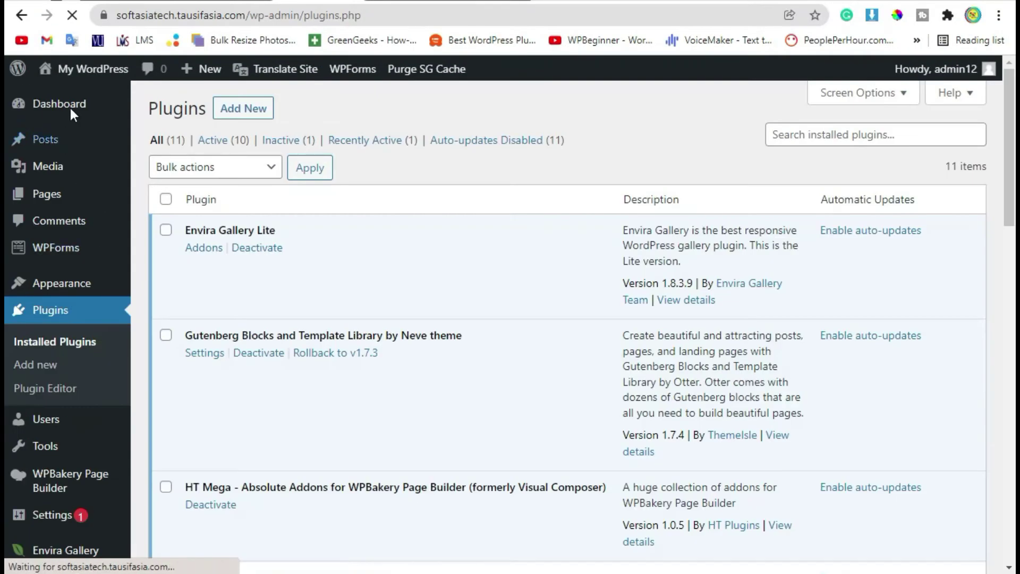
pyautogui.click(75, 102)
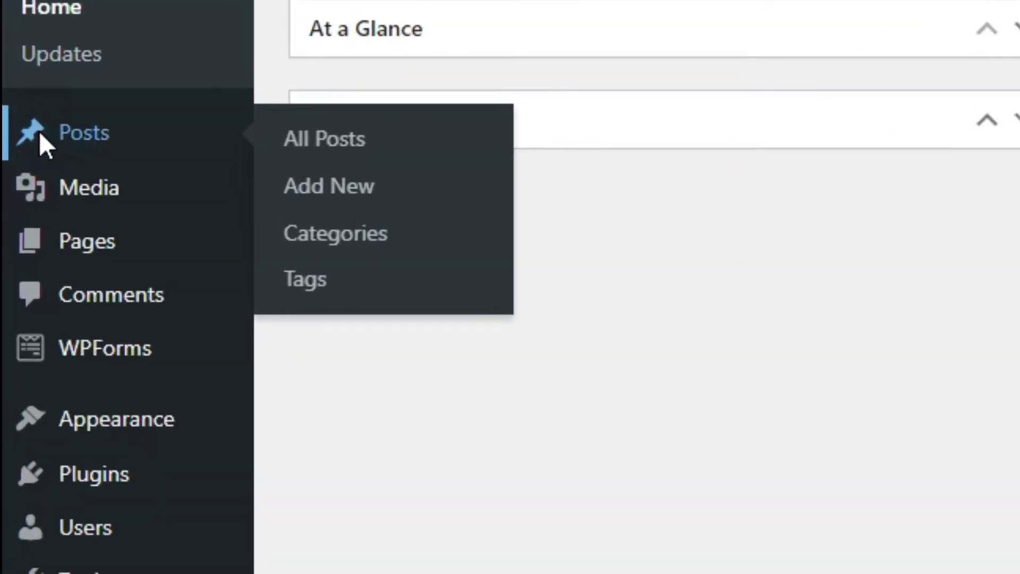
# Create a new post titled 'BlockQuote' and publish it
pyautogui.click(48, 134)
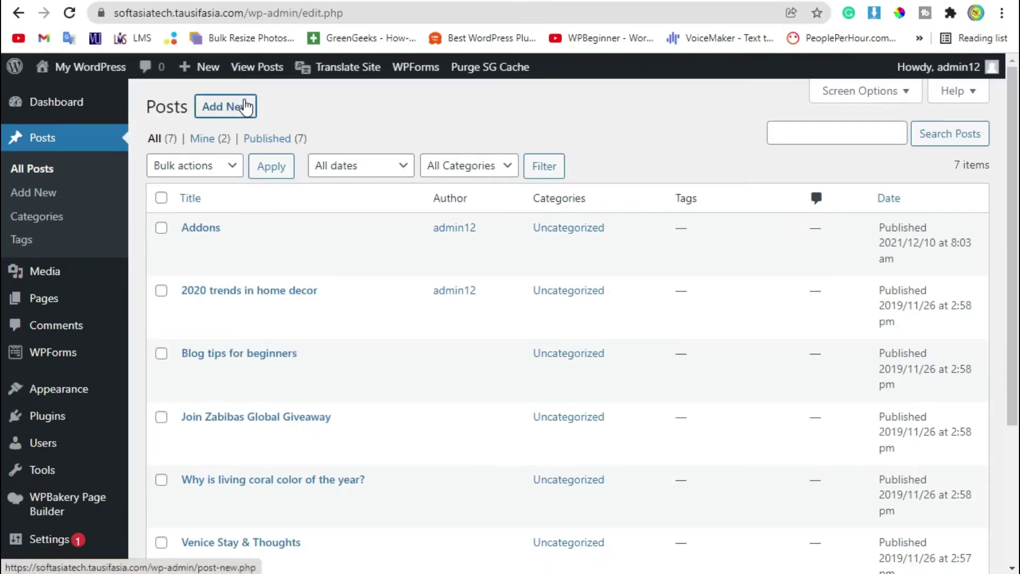
pyautogui.click(247, 108)
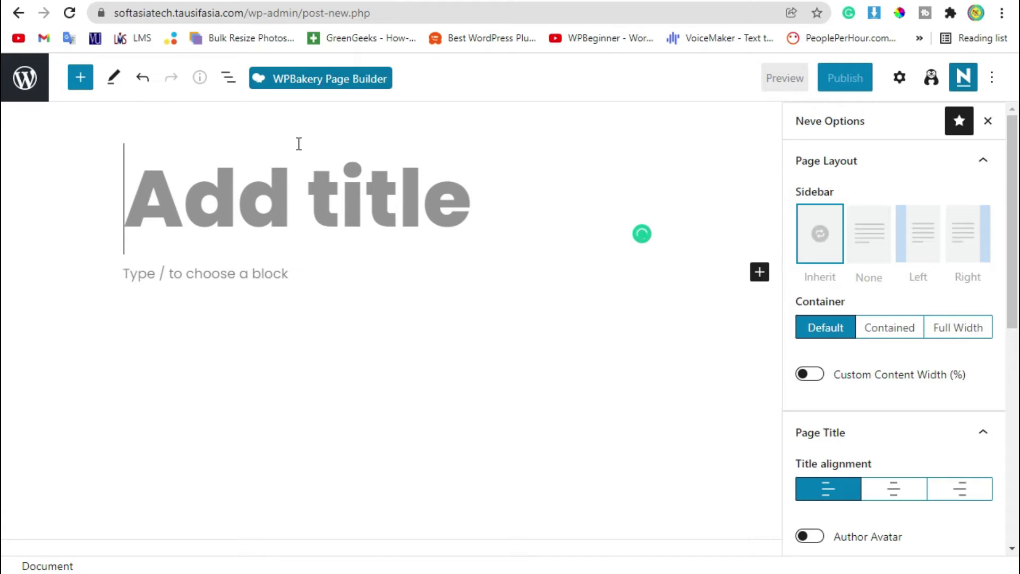
pyautogui.write('BlockQuo')
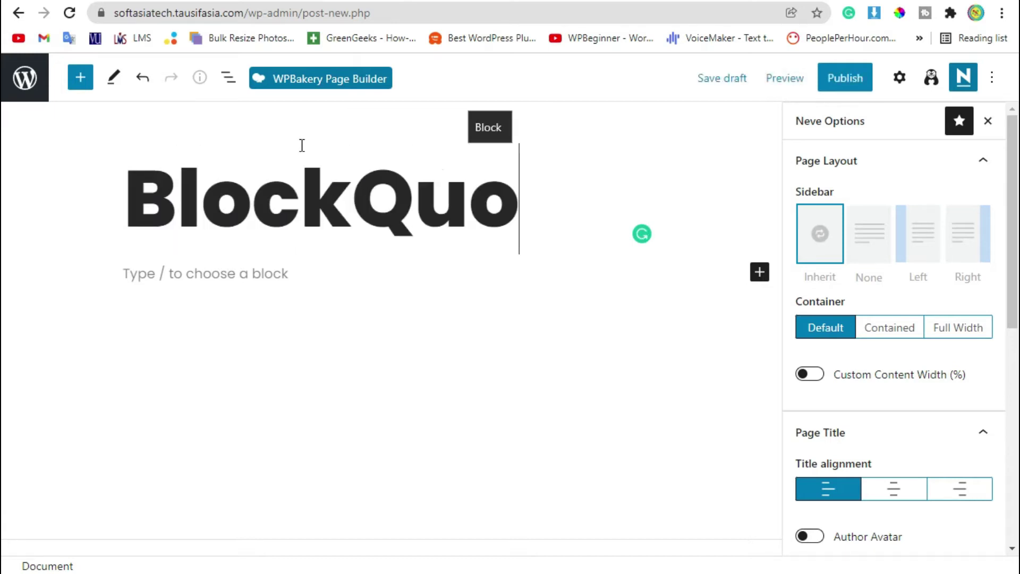
pyautogui.write('te')
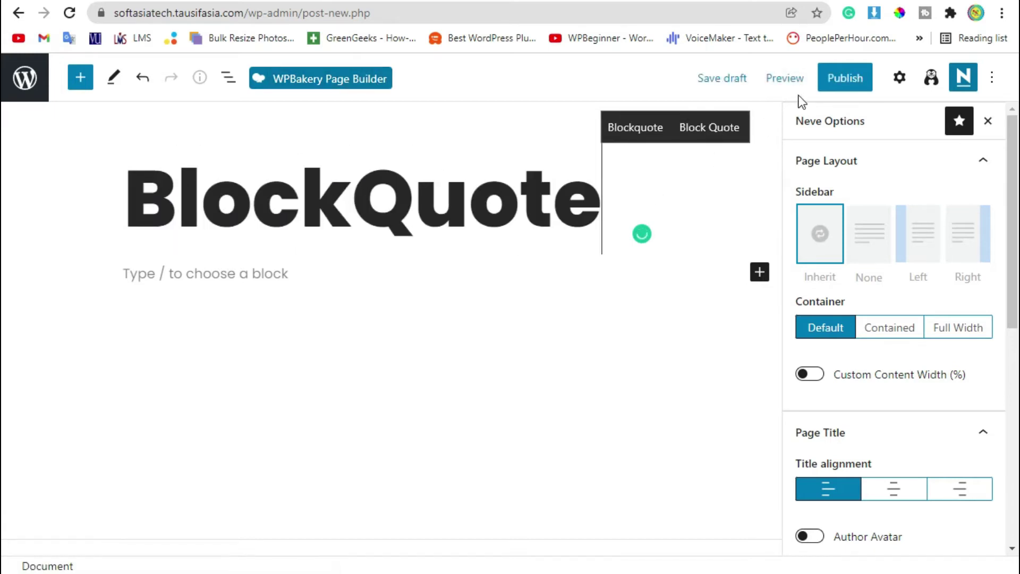
pyautogui.click(843, 78)
pyautogui.click(836, 78)
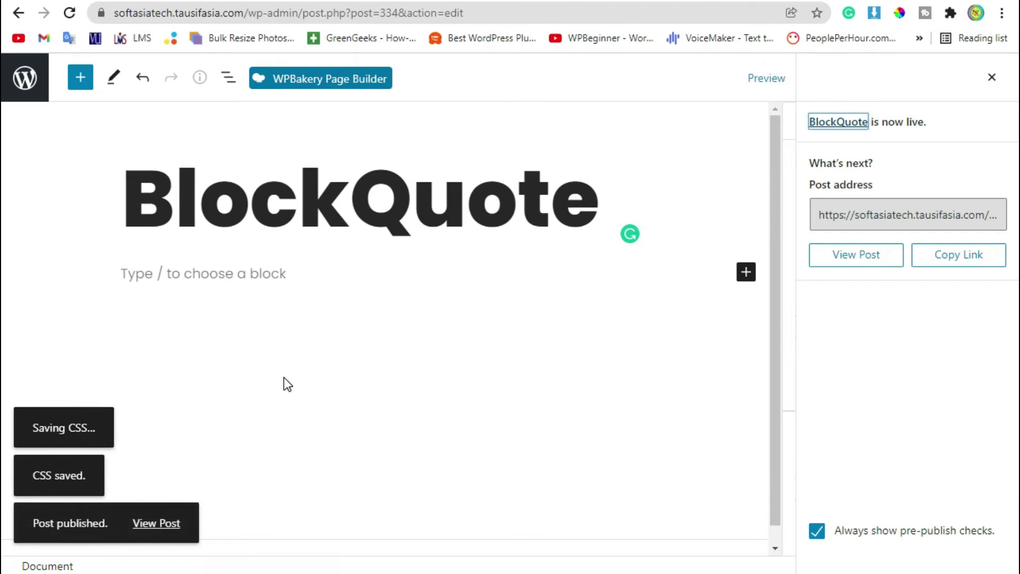
# Switch the BlockQuote post to WPBakery's backend editor and add an HT Mega HT Blockquote element
pyautogui.click(339, 79)
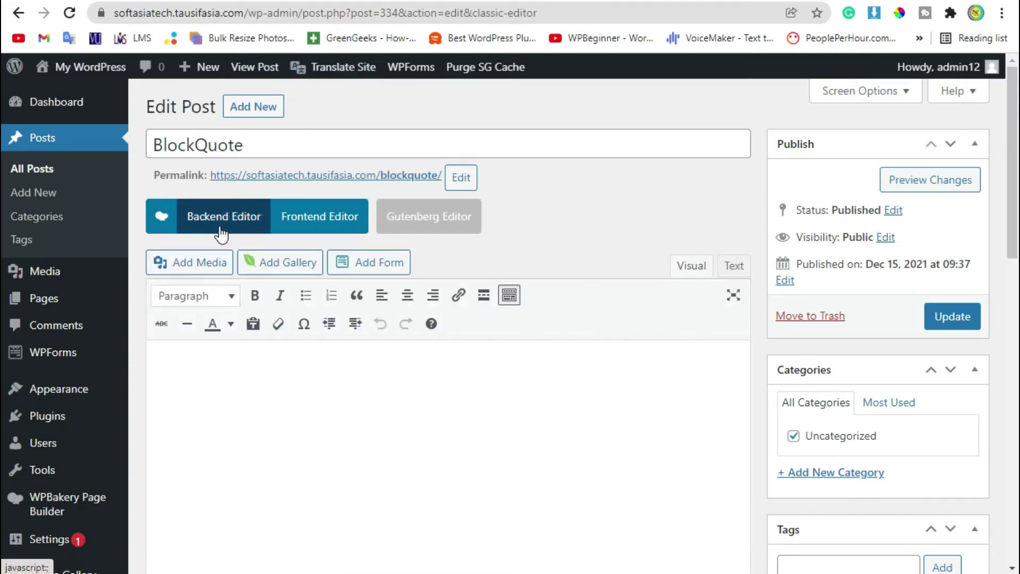
pyautogui.click(222, 233)
pyautogui.scroll(-2, 513, 362)
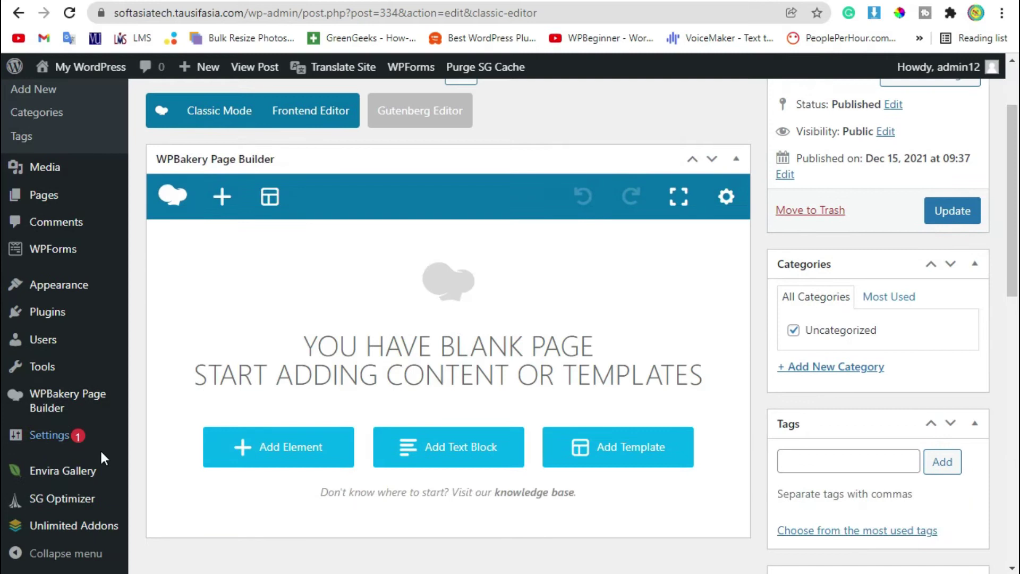
pyautogui.click(285, 455)
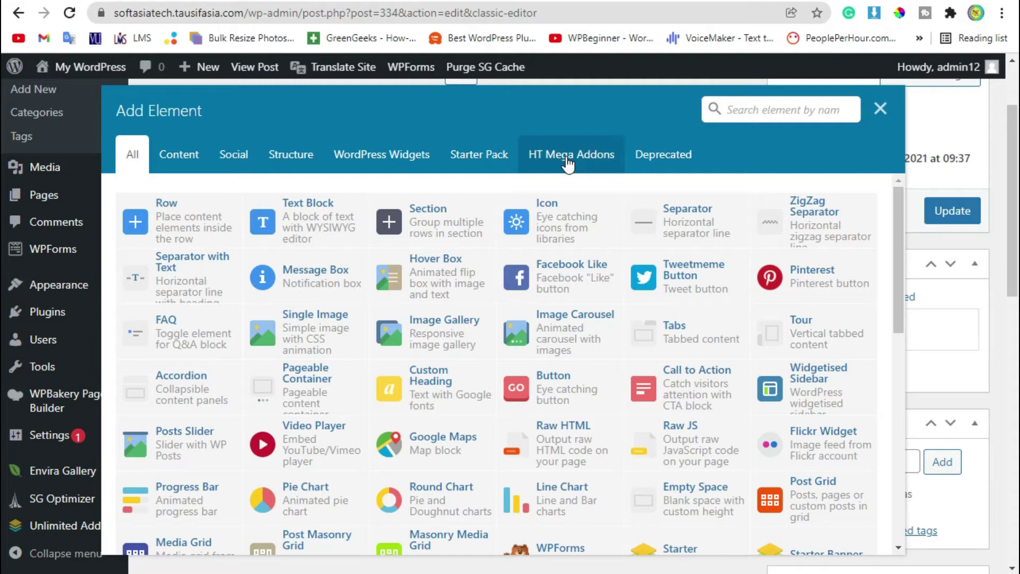
pyautogui.click(567, 162)
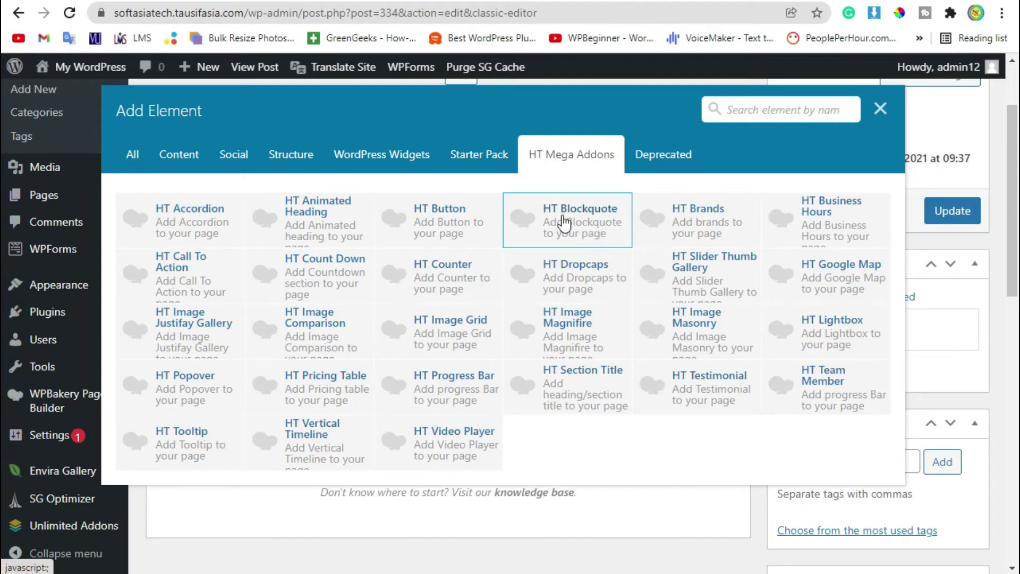
pyautogui.click(558, 214)
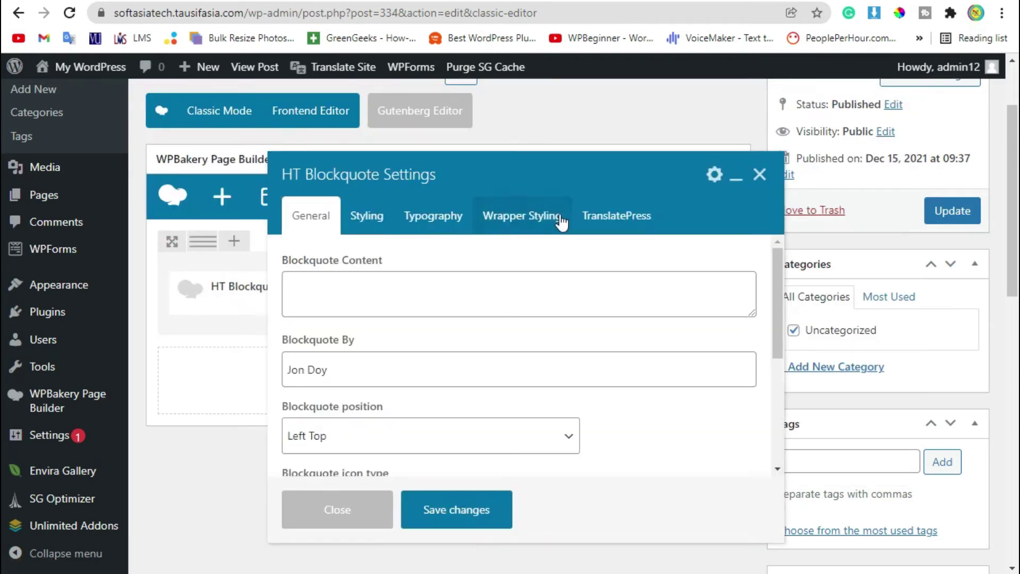
# Paste the syncing paragraph as Blockquote Content and select the 'Jon Doy' author name for replacement
pyautogui.click(367, 275)
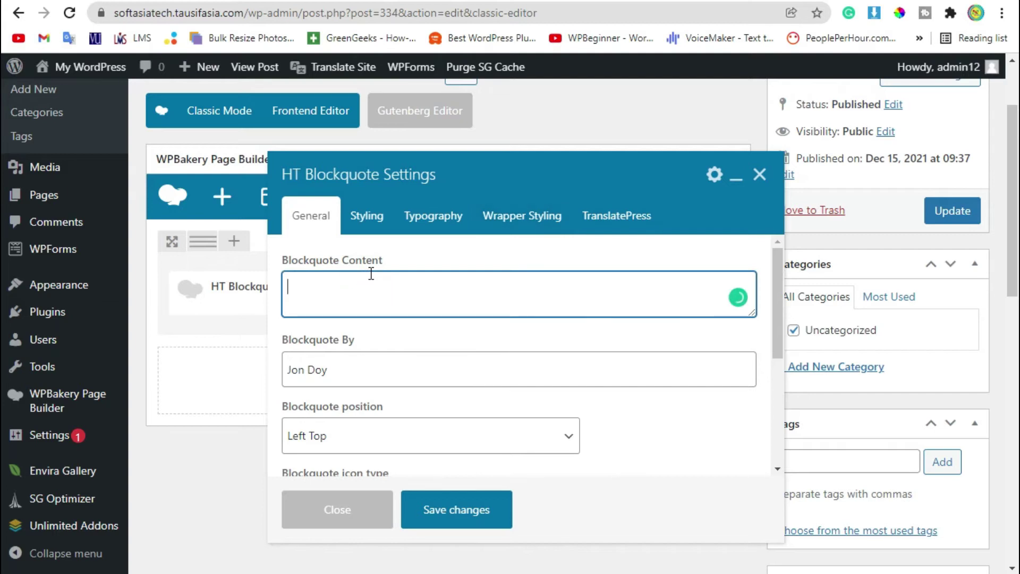
pyautogui.write("Syncing the Live Site to the Staging Site. First, you need to sync your live site's uploads and database to your staging site. Go to the Snapshots screen in your live site and find your syncing snapshot. Run it immediately by clicking run now.")
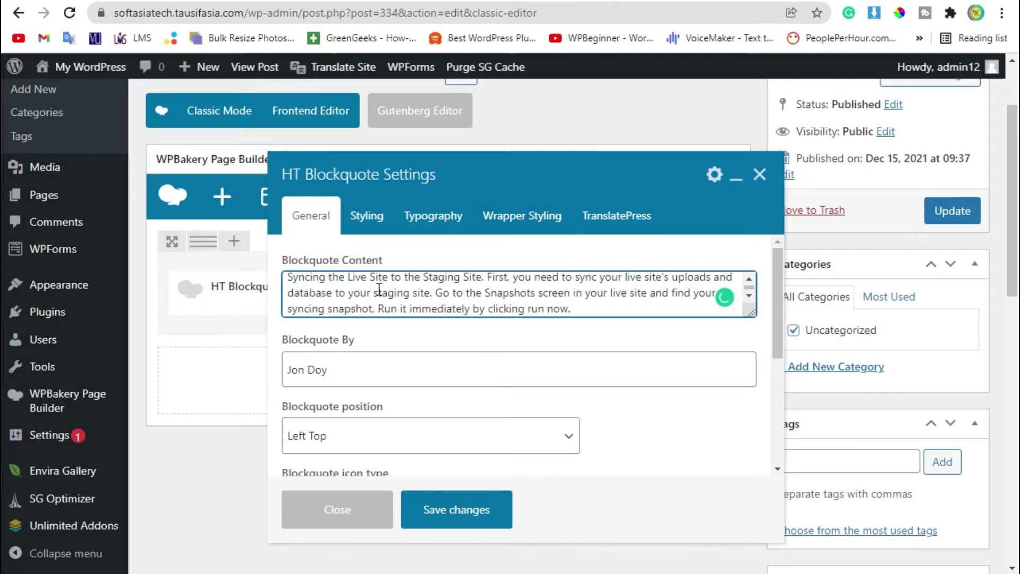
pyautogui.scroll(-1, 378, 289)
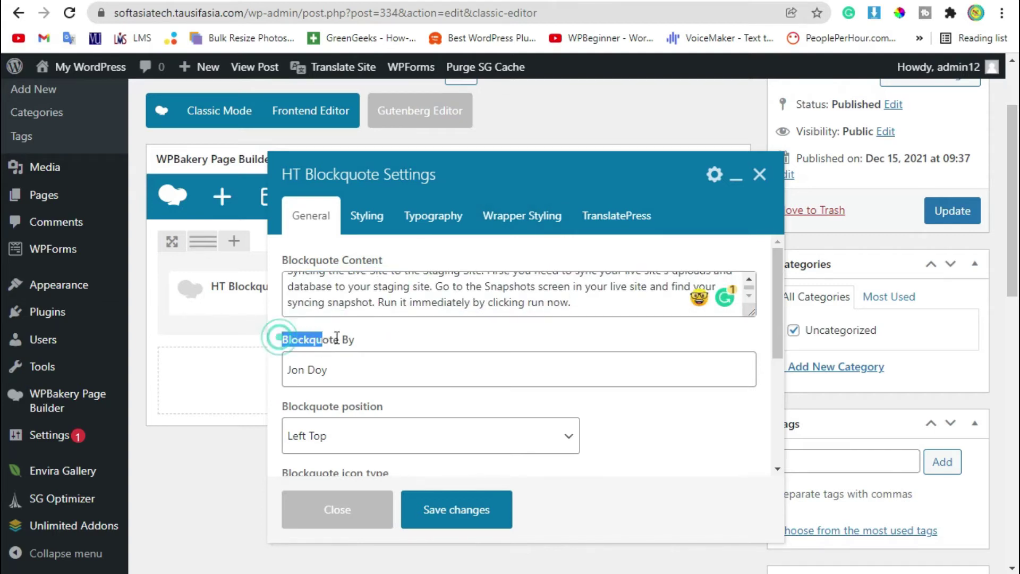
pyautogui.moveTo(282, 344); pyautogui.dragTo(380, 344)
pyautogui.click(355, 374)
pyautogui.hotkey('ctrl', 'a')
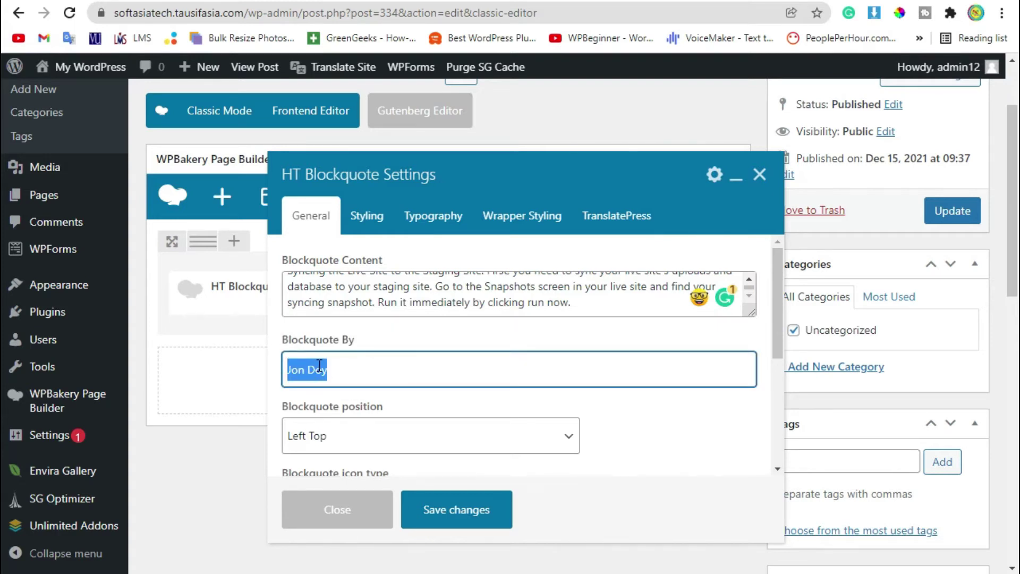
pyautogui.write('As')
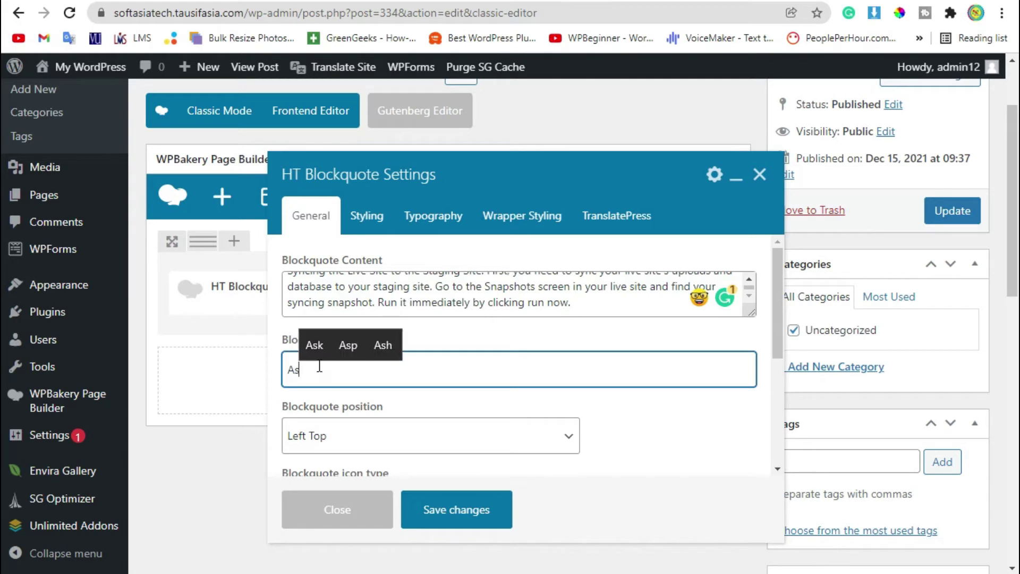
pyautogui.write('jh')
pyautogui.write('ad')
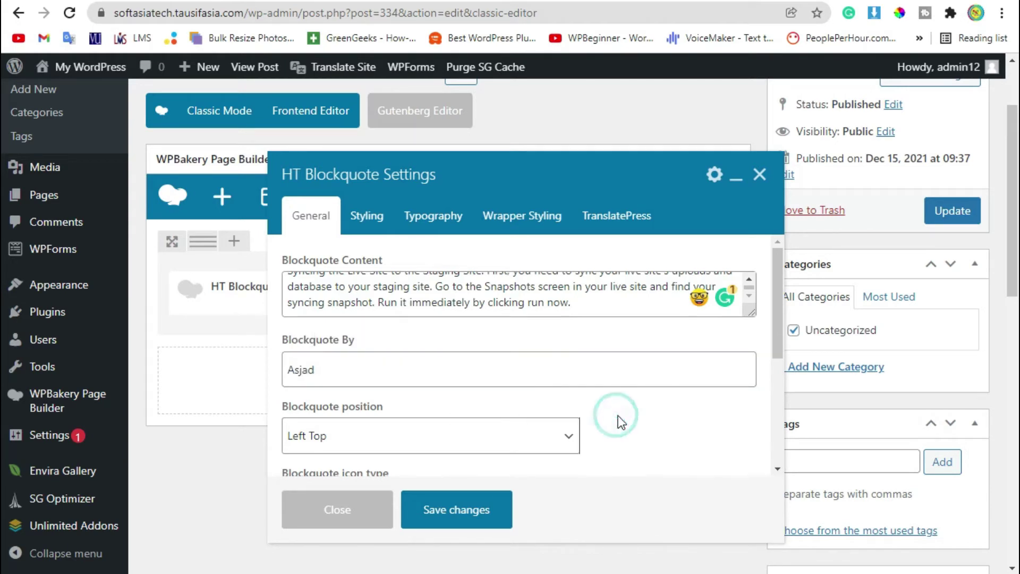
pyautogui.scroll(-3, 617, 419)
# Save the quote and author, then inspect the quote text and 'Asjad' on the post preview
pyautogui.click(479, 510)
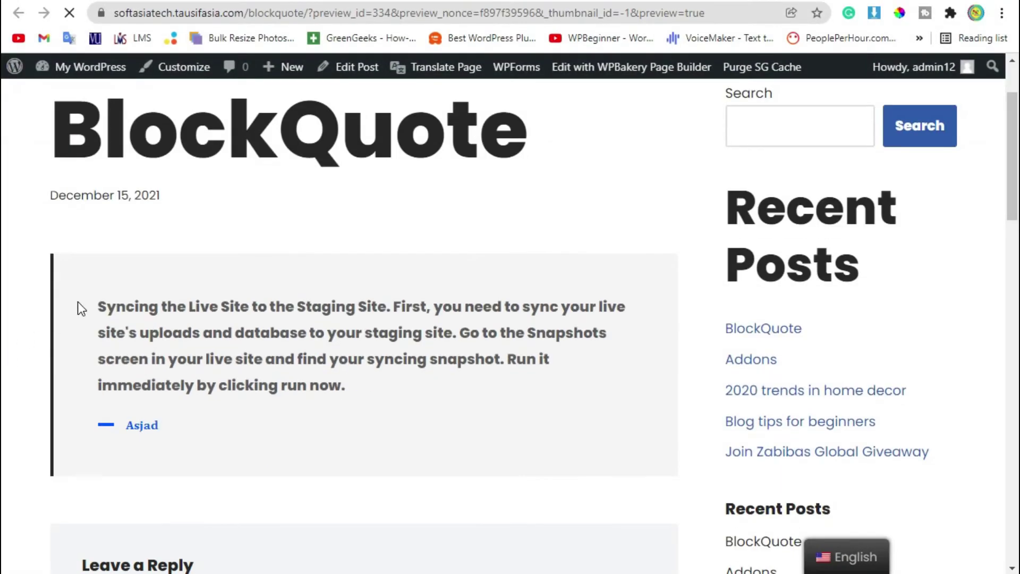
pyautogui.moveTo(77, 302); pyautogui.dragTo(368, 390)
pyautogui.click(367, 389)
pyautogui.scroll(-1, 368, 390)
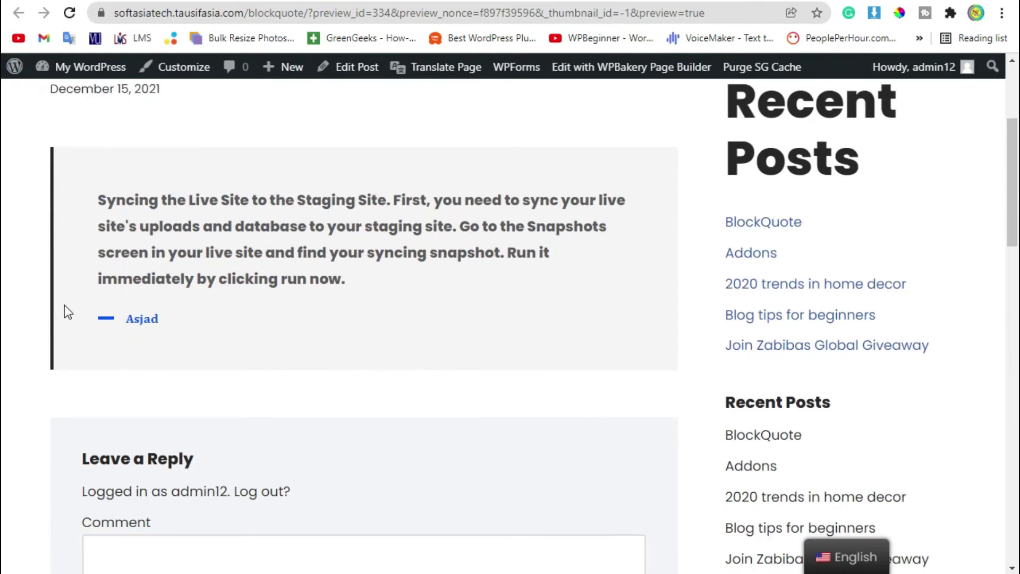
pyautogui.moveTo(183, 320); pyautogui.dragTo(96, 319)
pyautogui.click(254, 339)
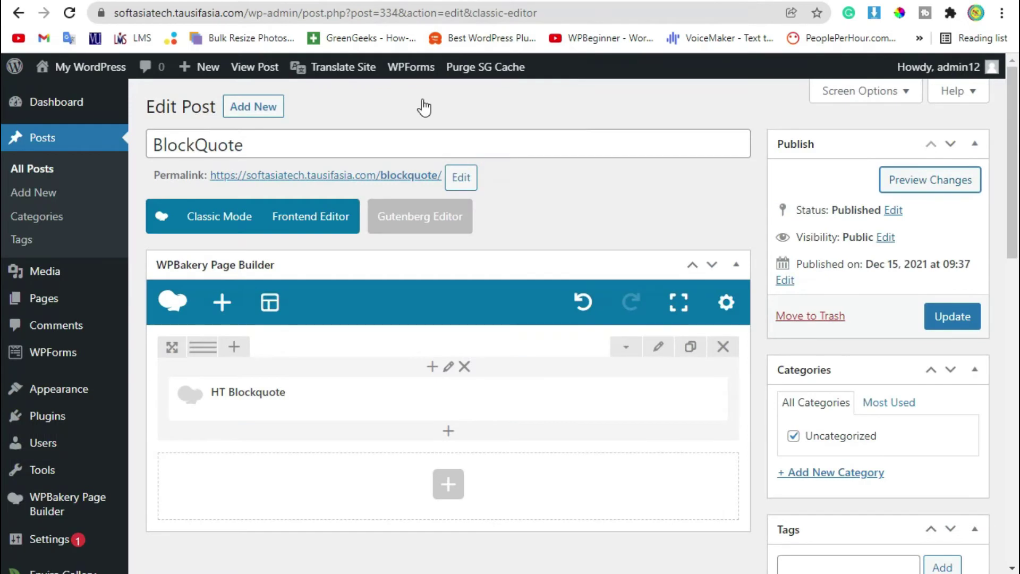
pyautogui.scroll(-1, 385, 369)
pyautogui.scroll(-1, 385, 369)
# Open the blockquote's Styling options and set the quote text colour to red
pyautogui.click(470, 291)
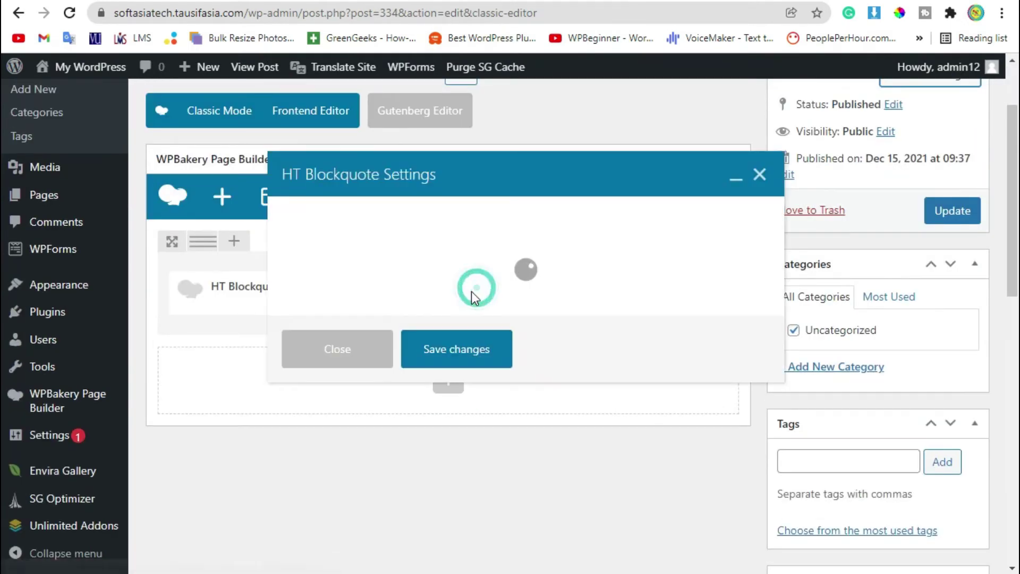
pyautogui.scroll(2, 471, 291)
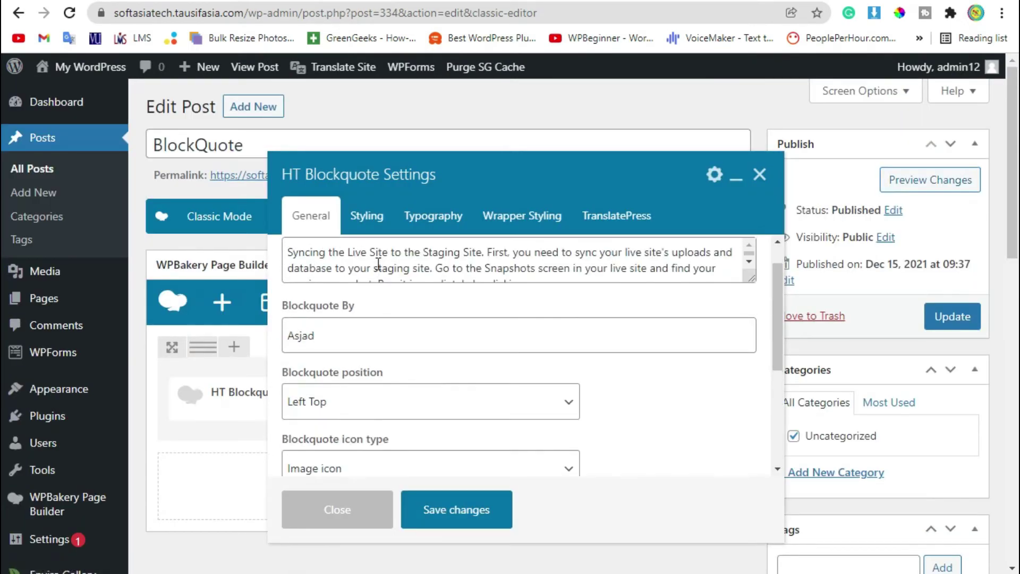
pyautogui.click(365, 217)
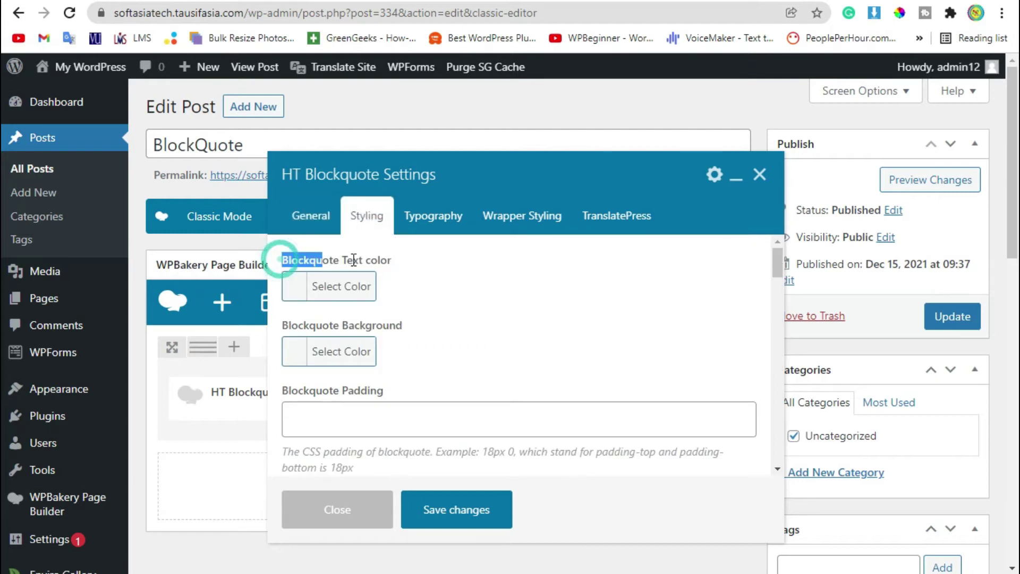
pyautogui.moveTo(280, 261); pyautogui.dragTo(392, 261)
pyautogui.click(410, 262)
pyautogui.click(294, 286)
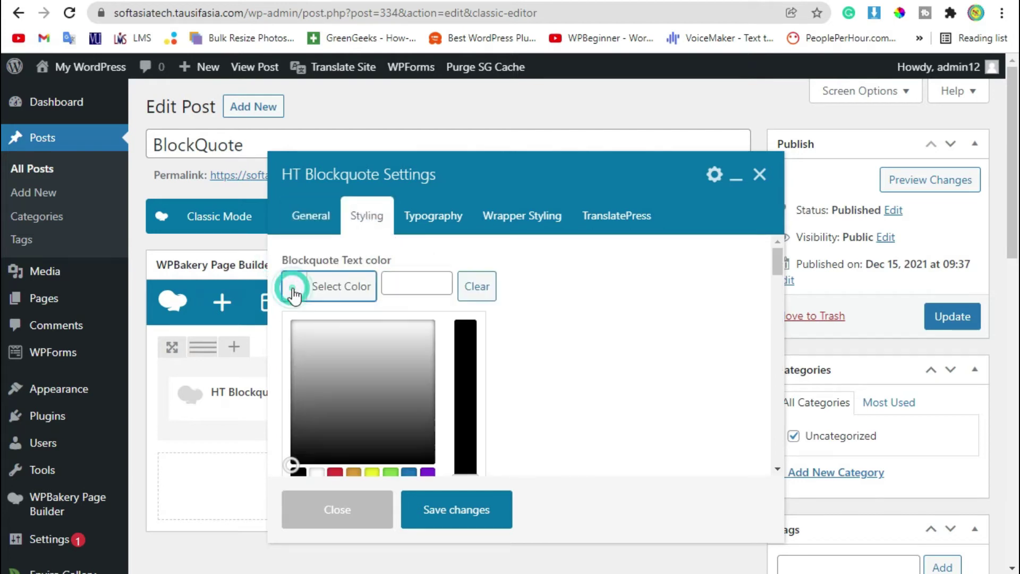
pyautogui.scroll(-2, 443, 377)
pyautogui.click(334, 369)
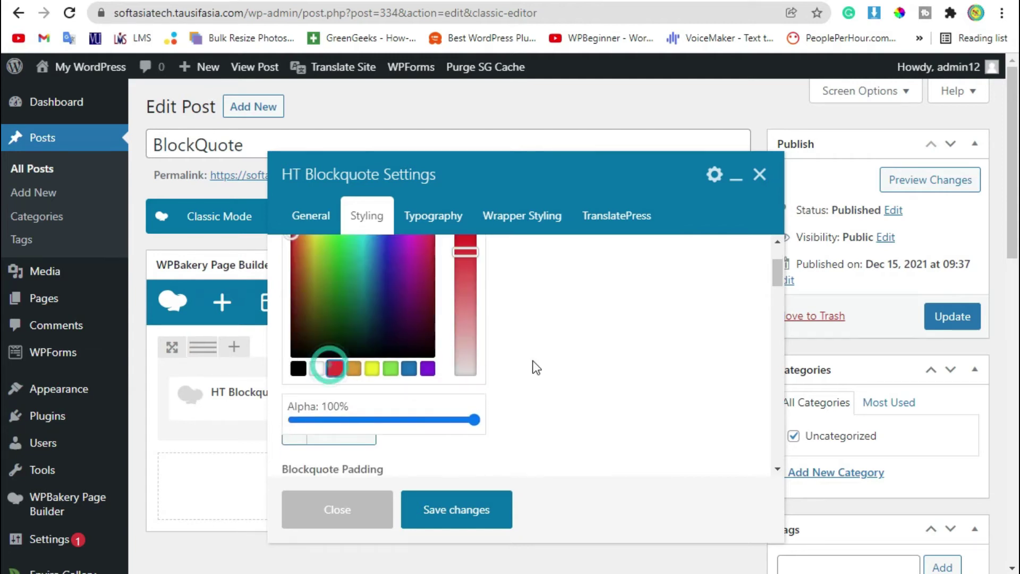
pyautogui.click(546, 362)
pyautogui.scroll(2, 519, 364)
# Set the blockquote background to blue #3b5bdb and save the styling
pyautogui.click(306, 347)
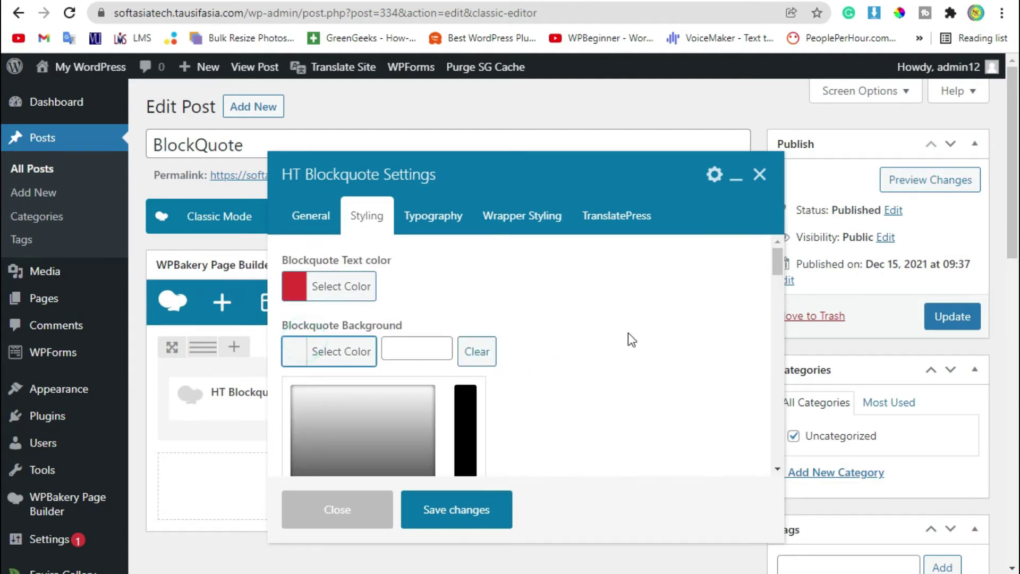
pyautogui.scroll(-2, 356, 405)
pyautogui.click(409, 435)
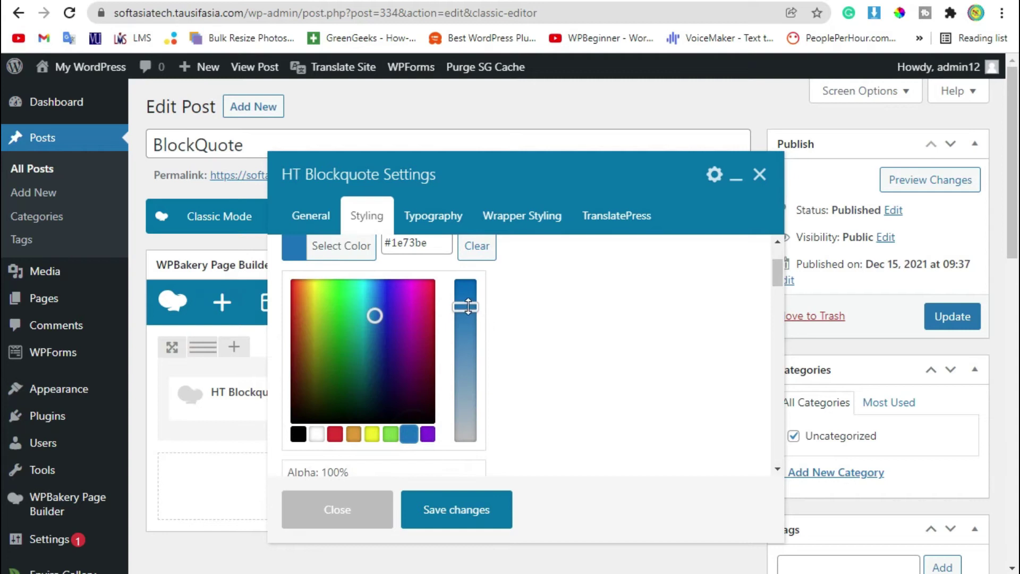
pyautogui.moveTo(467, 306); pyautogui.dragTo(466, 322)
pyautogui.click(380, 312)
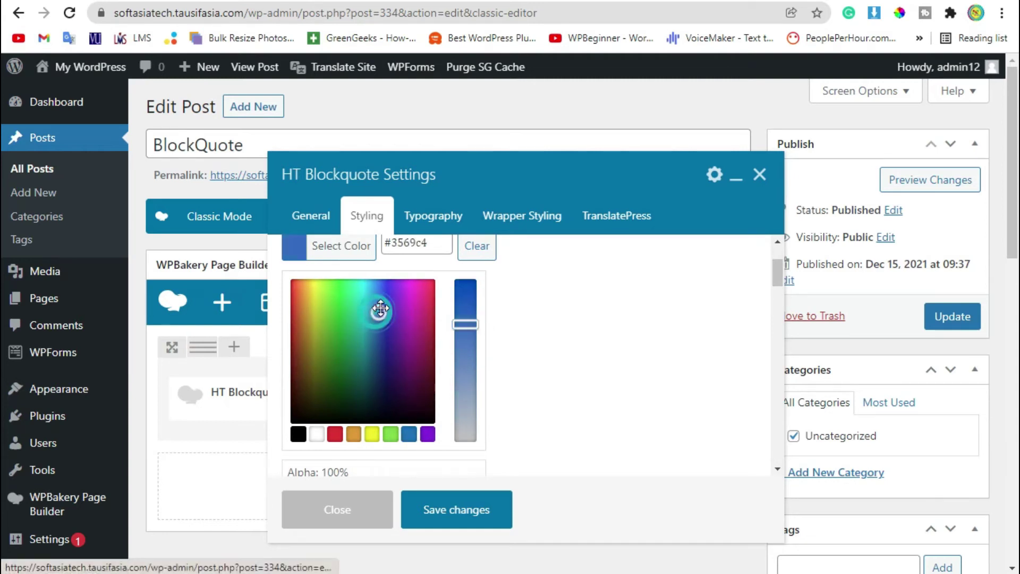
pyautogui.moveTo(379, 311); pyautogui.dragTo(383, 297)
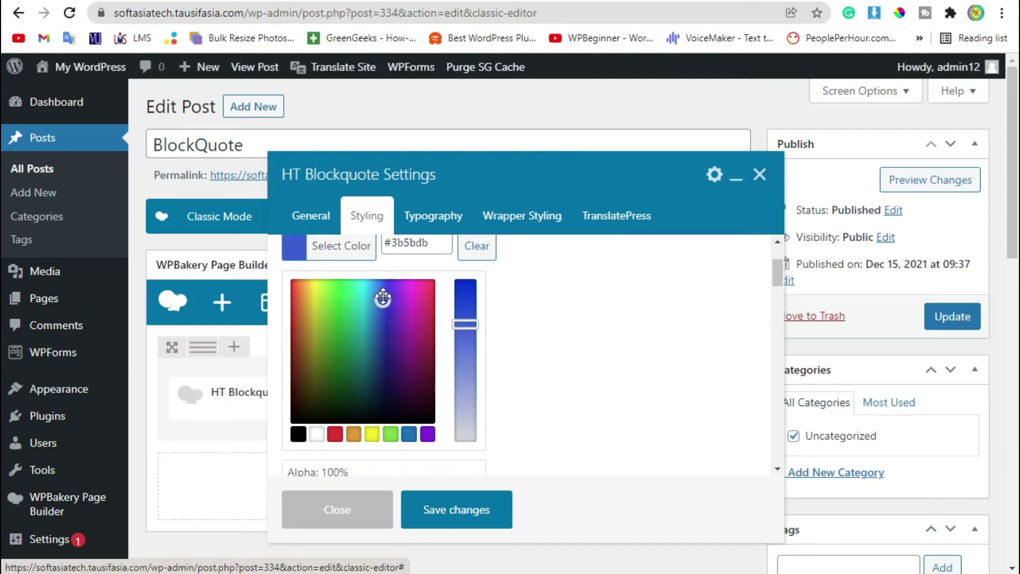
pyautogui.click(577, 321)
pyautogui.click(311, 295)
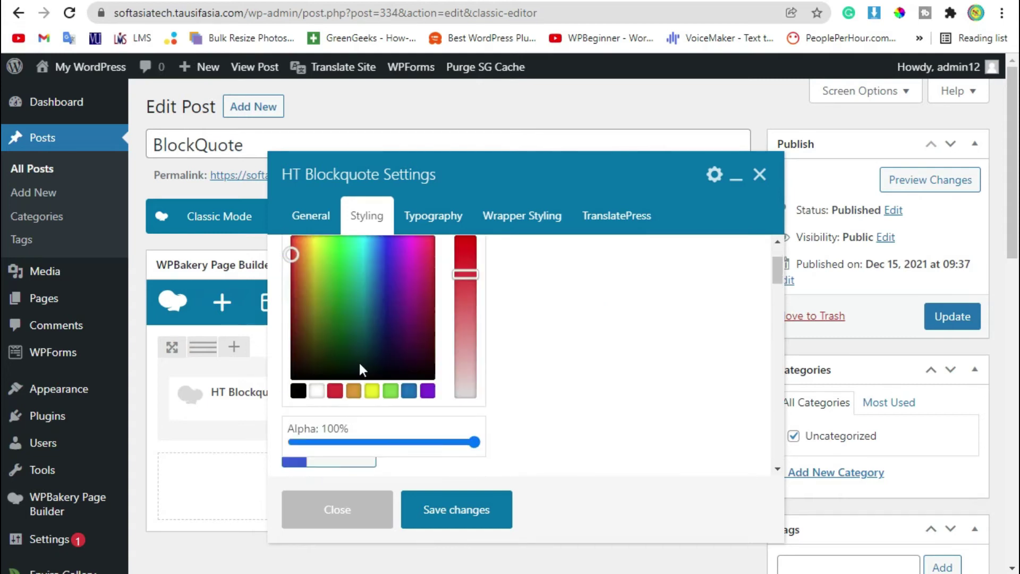
pyautogui.scroll(-3, 330, 275)
pyautogui.click(615, 303)
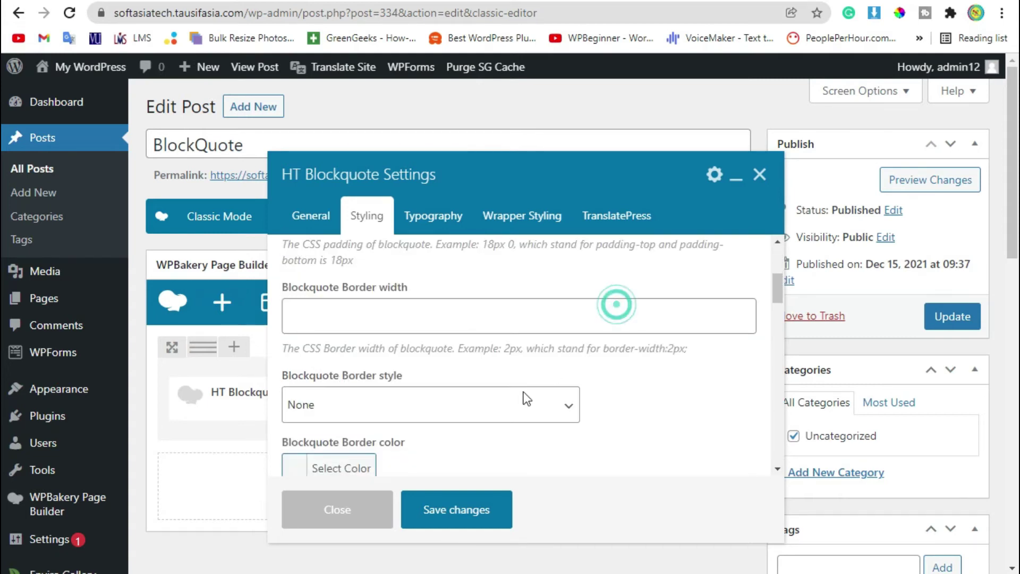
pyautogui.click(474, 510)
# Check the blue quote box and the author name 'Asjad' on the post preview
pyautogui.click(912, 179)
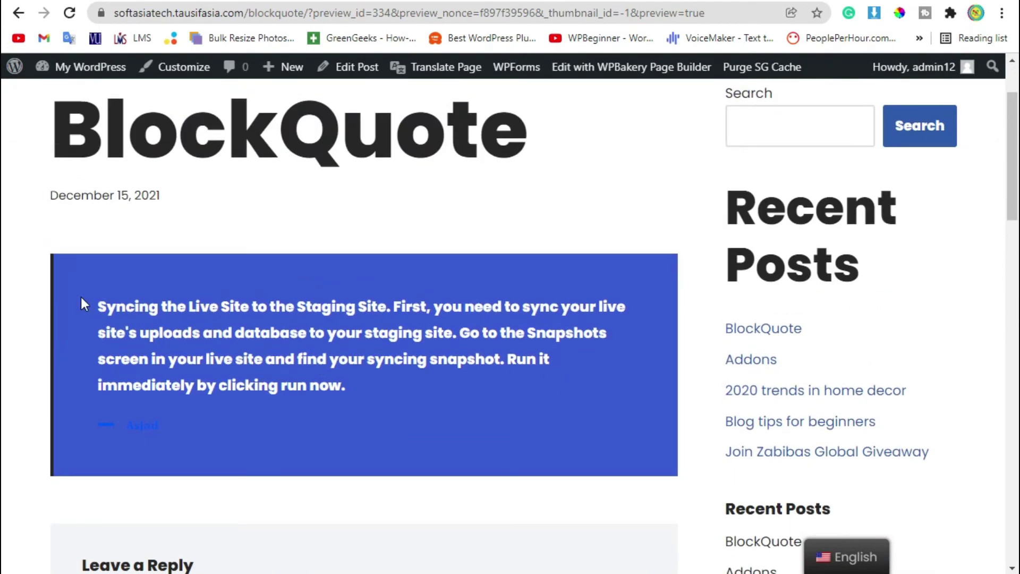
pyautogui.moveTo(80, 298); pyautogui.dragTo(394, 405)
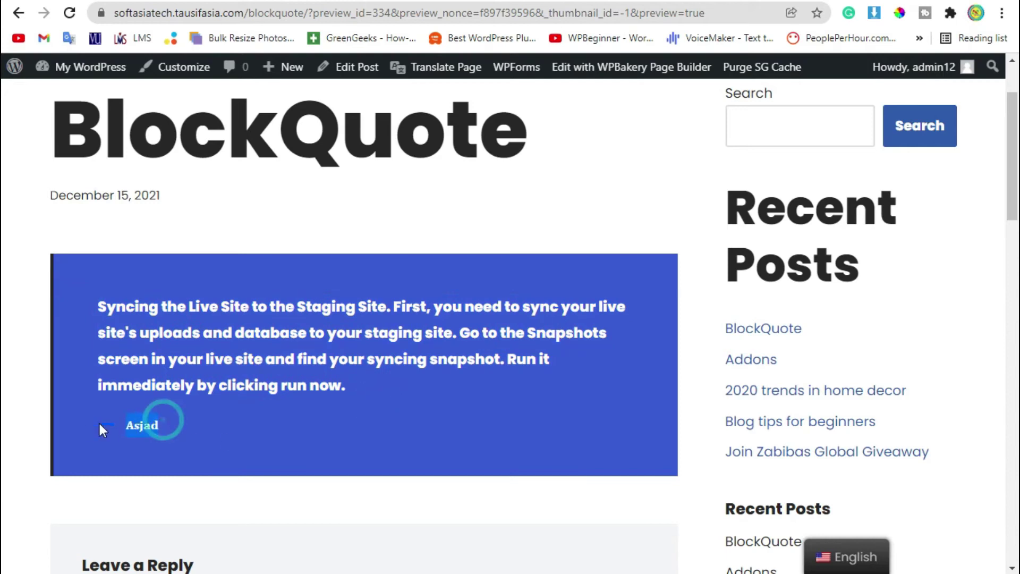
pyautogui.click(112, 425)
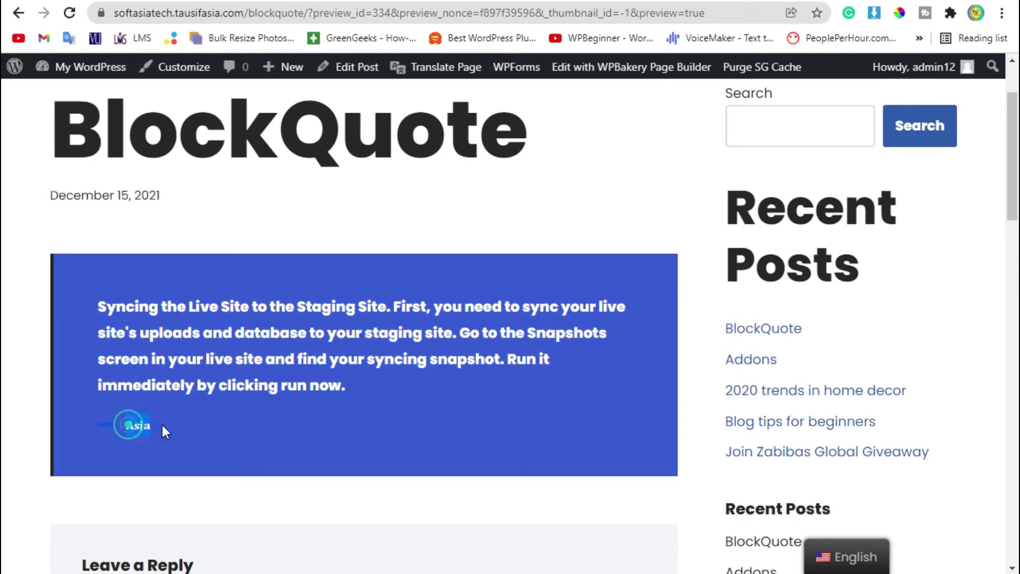
pyautogui.click(214, 431)
pyautogui.moveTo(126, 426); pyautogui.dragTo(162, 428)
pyautogui.click(201, 436)
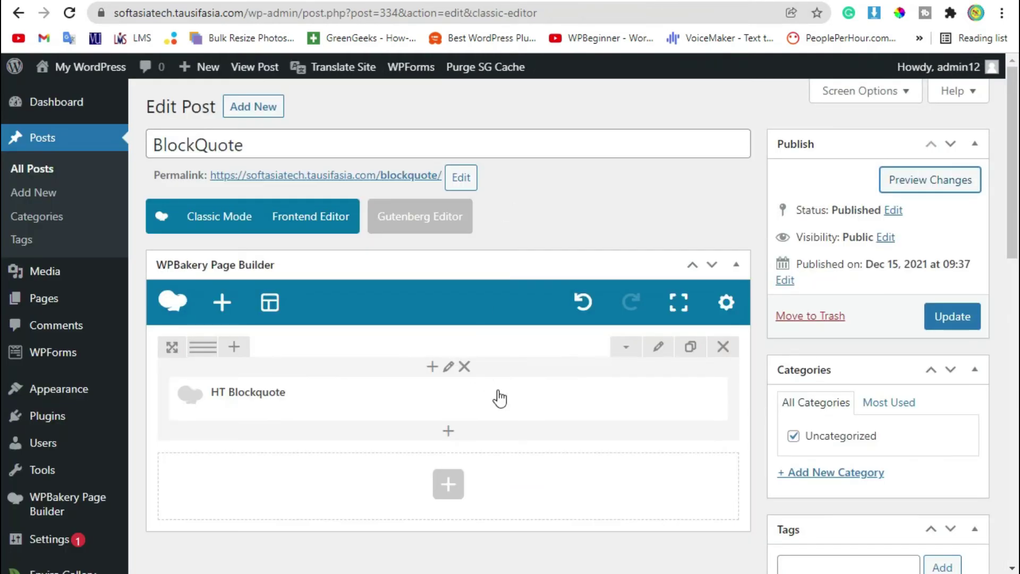
# Reopen the blockquote's Styling options and make the text colour red
pyautogui.click(476, 393)
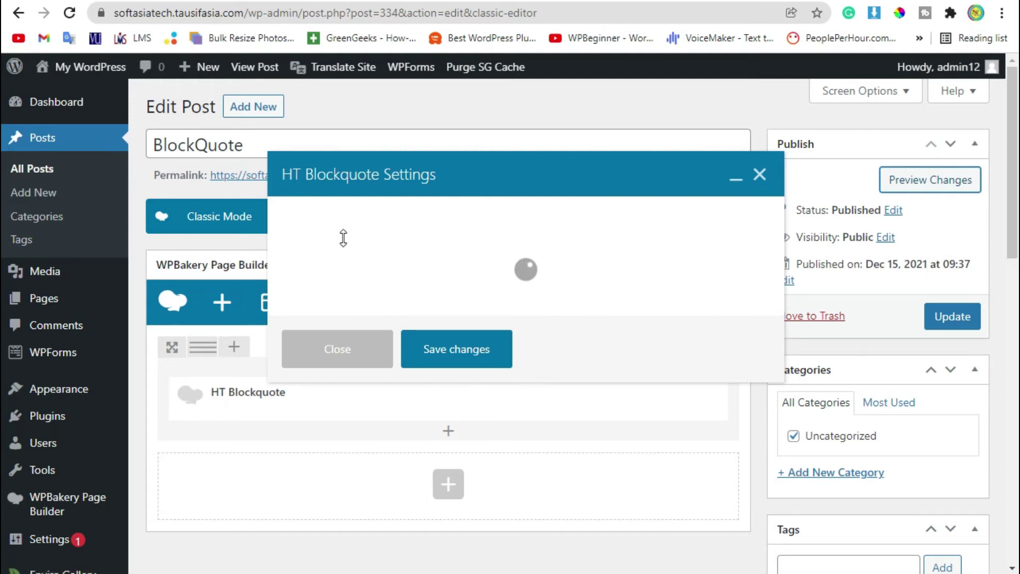
pyautogui.click(365, 216)
pyautogui.scroll(-1, 480, 350)
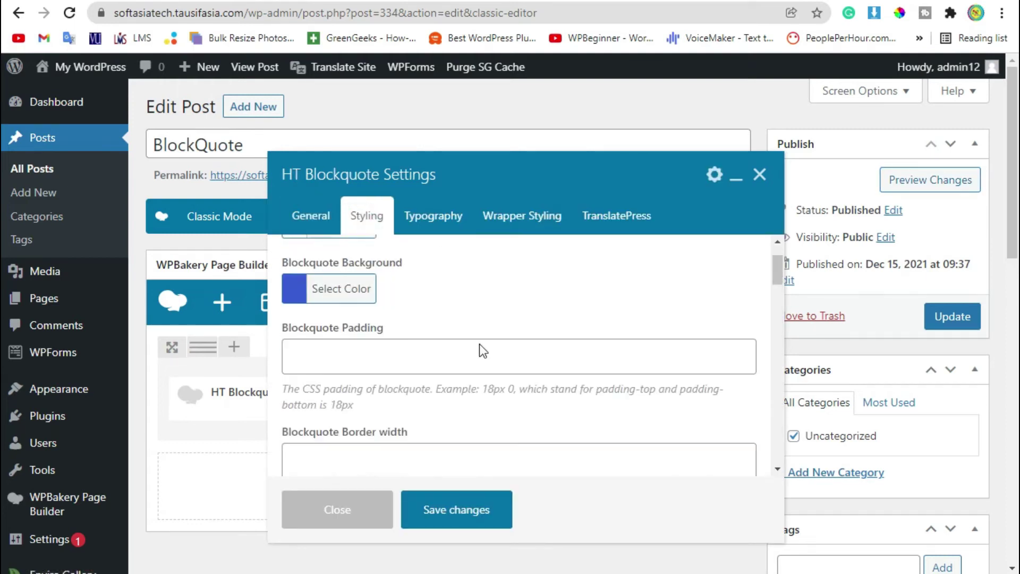
pyautogui.scroll(-2, 480, 351)
pyautogui.scroll(-1, 426, 314)
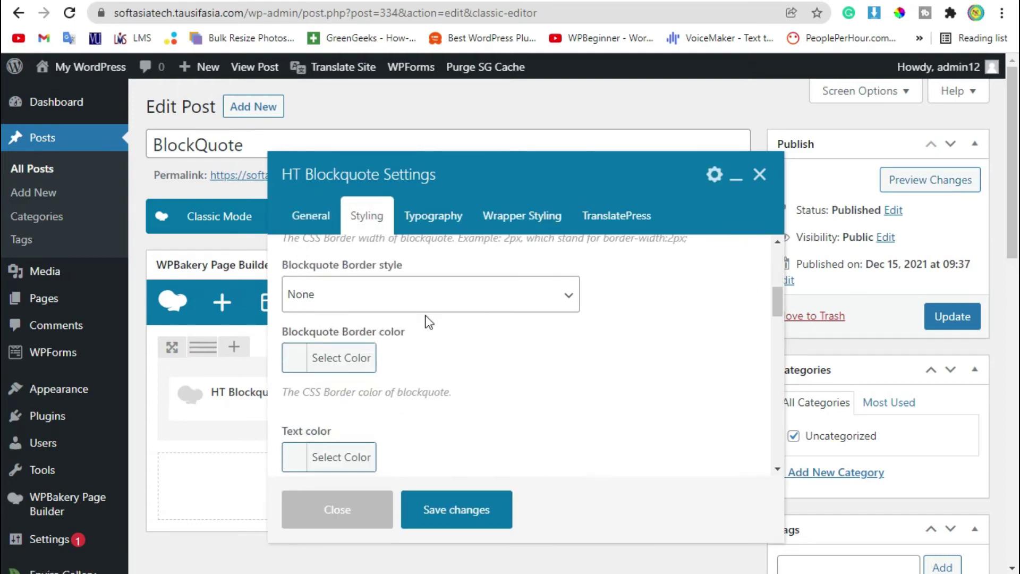
pyautogui.scroll(-1, 423, 319)
pyautogui.scroll(-2, 424, 321)
pyautogui.scroll(1, 428, 321)
pyautogui.scroll(1, 426, 320)
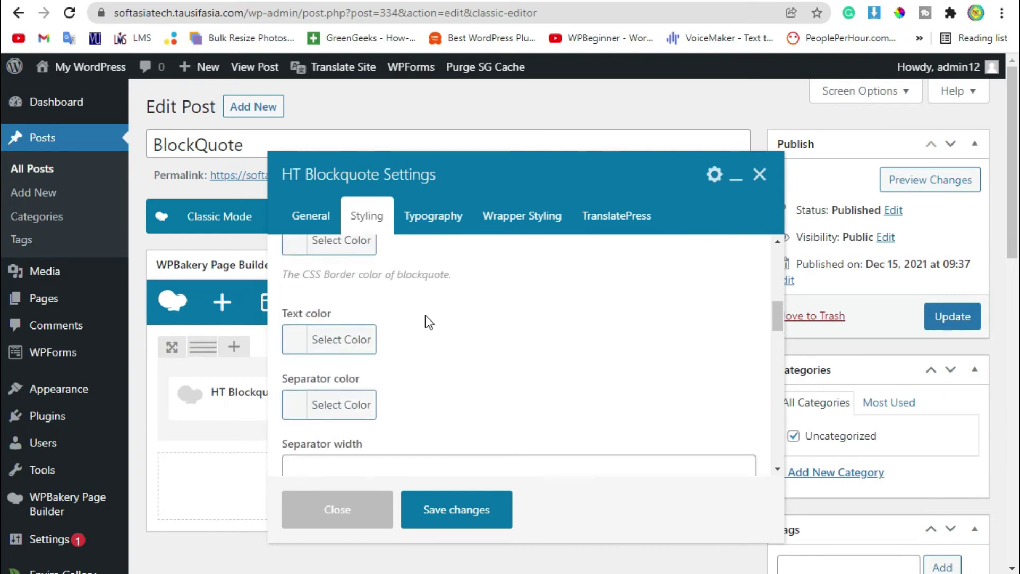
pyautogui.scroll(1, 426, 320)
pyautogui.scroll(-1, 425, 314)
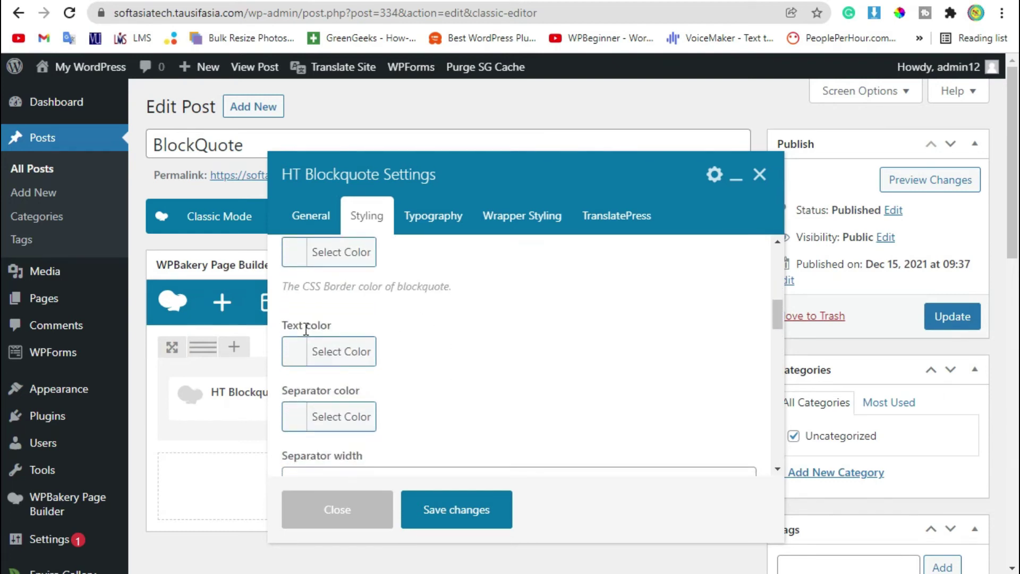
pyautogui.click(290, 345)
pyautogui.scroll(-1, 580, 375)
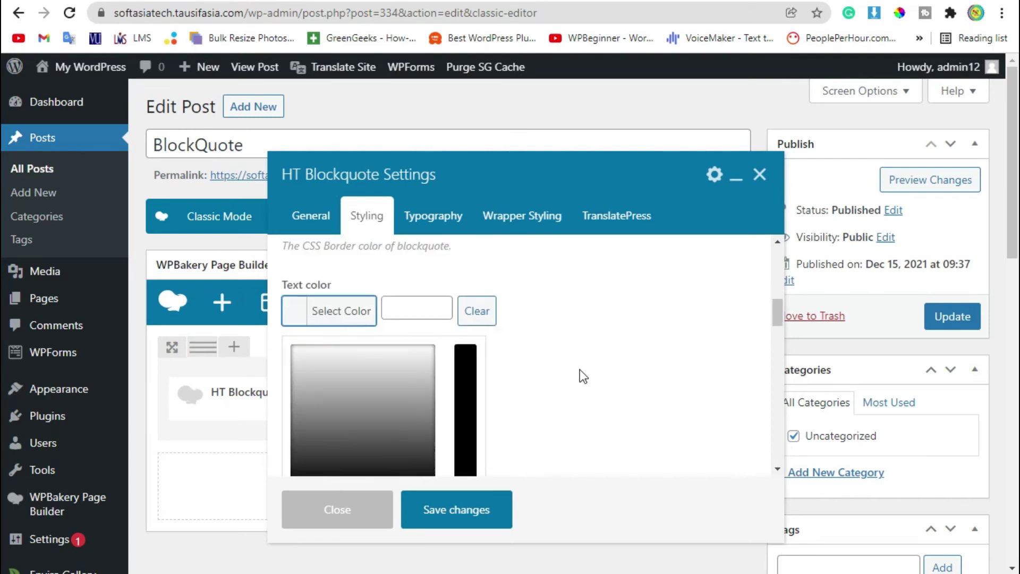
pyautogui.click(335, 435)
pyautogui.click(576, 375)
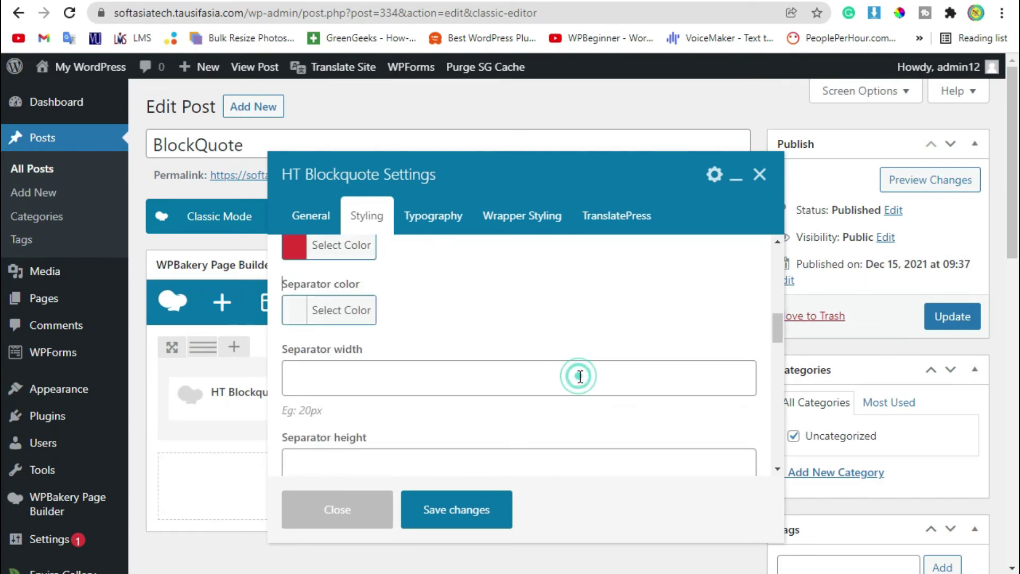
pyautogui.scroll(-1, 517, 363)
pyautogui.scroll(1, 462, 353)
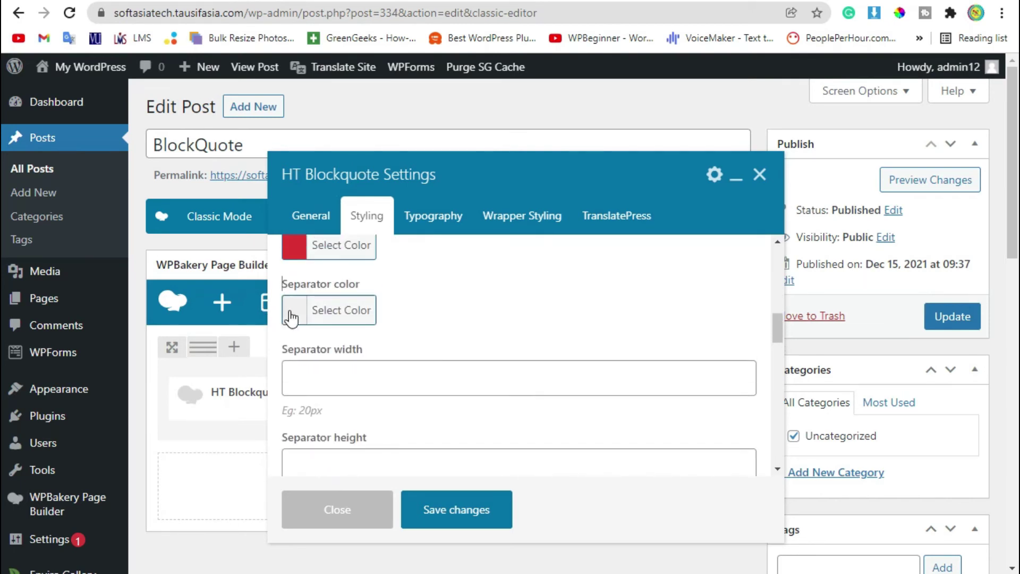
# Make the separator colour white, save the element, and preview the post
pyautogui.click(290, 317)
pyautogui.scroll(-1, 320, 376)
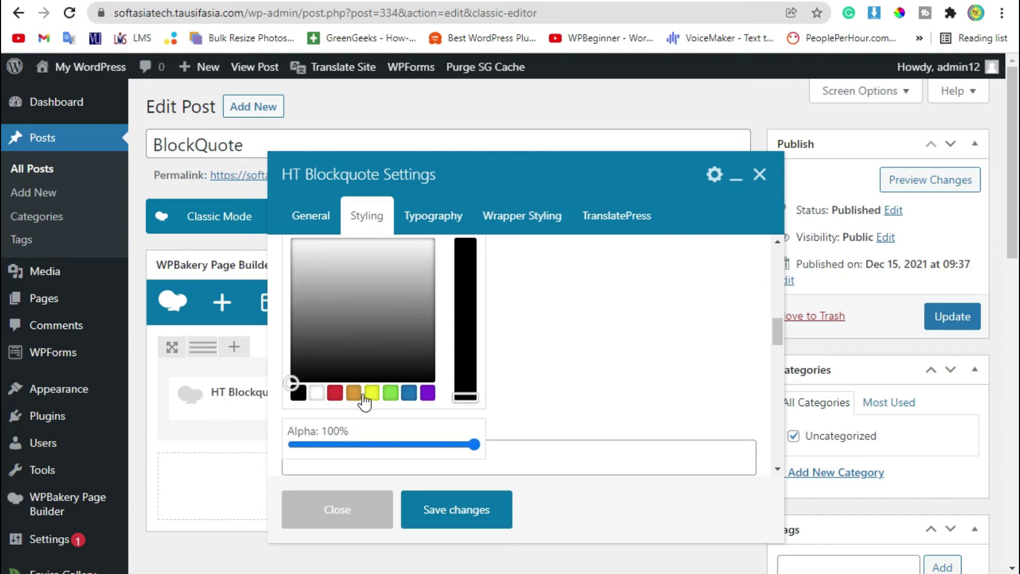
pyautogui.click(316, 392)
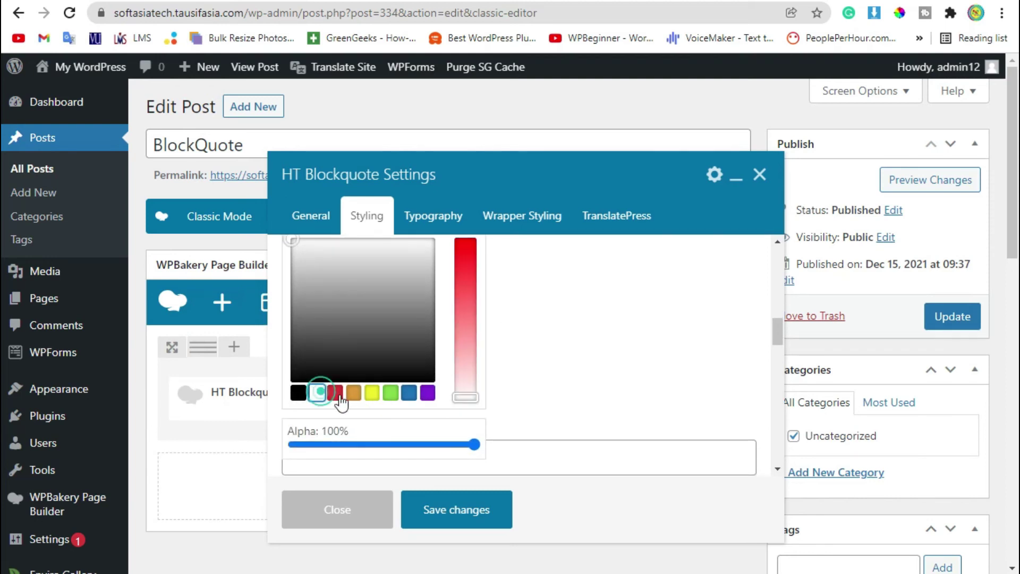
pyautogui.click(442, 519)
pyautogui.click(962, 180)
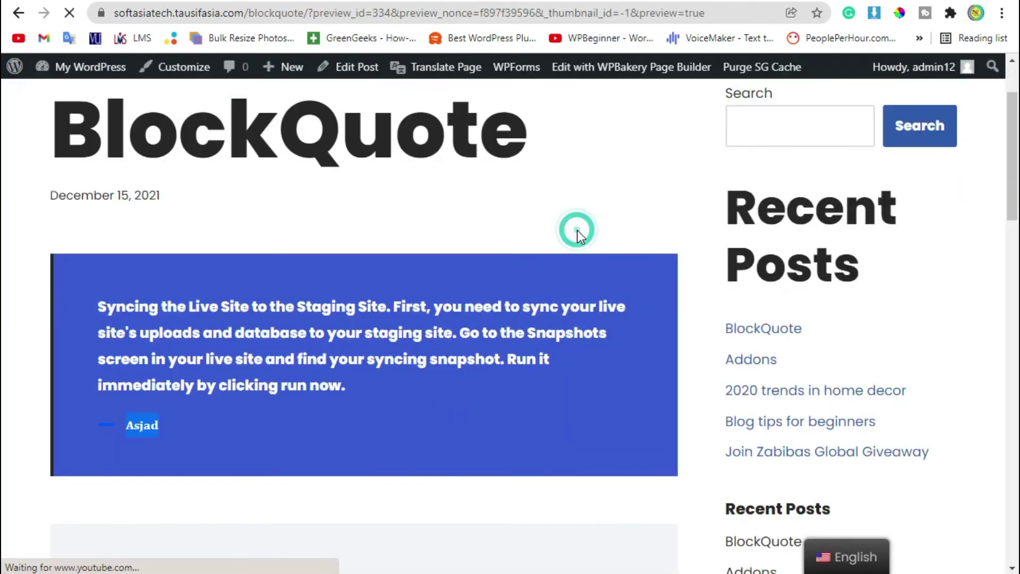
pyautogui.scroll(-3, 577, 231)
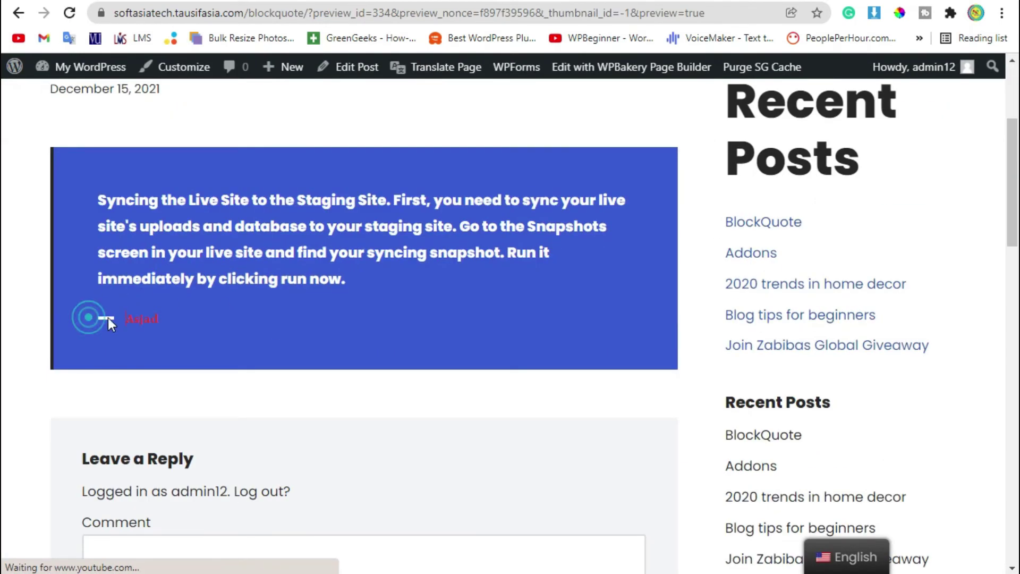
pyautogui.click(177, 320)
pyautogui.scroll(1, 177, 319)
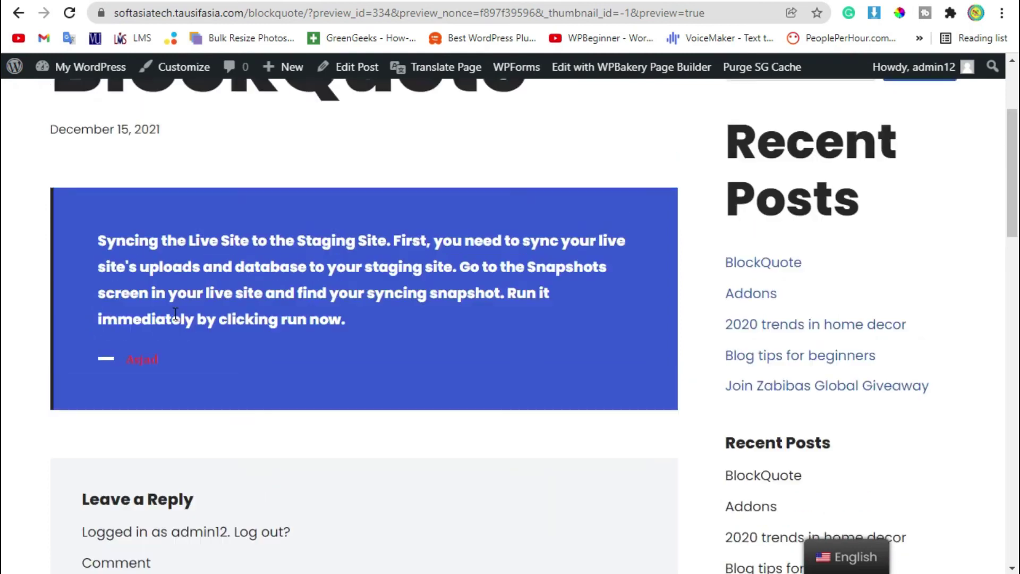
pyautogui.scroll(-1, 173, 313)
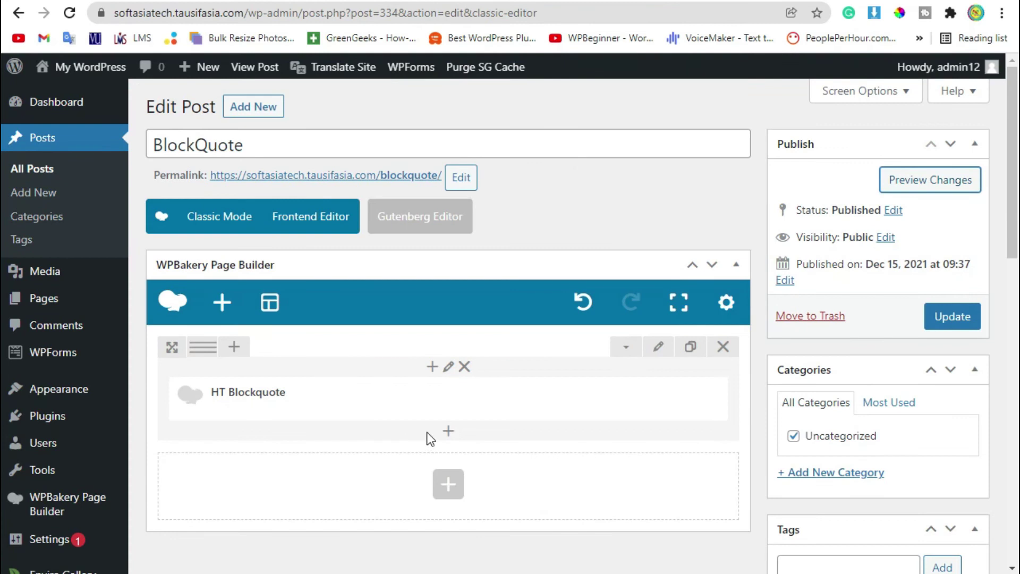
# Set the blockquote border style to Solid, open its border colour choices, and save
pyautogui.moveTo(447, 395)
pyautogui.click(479, 398)
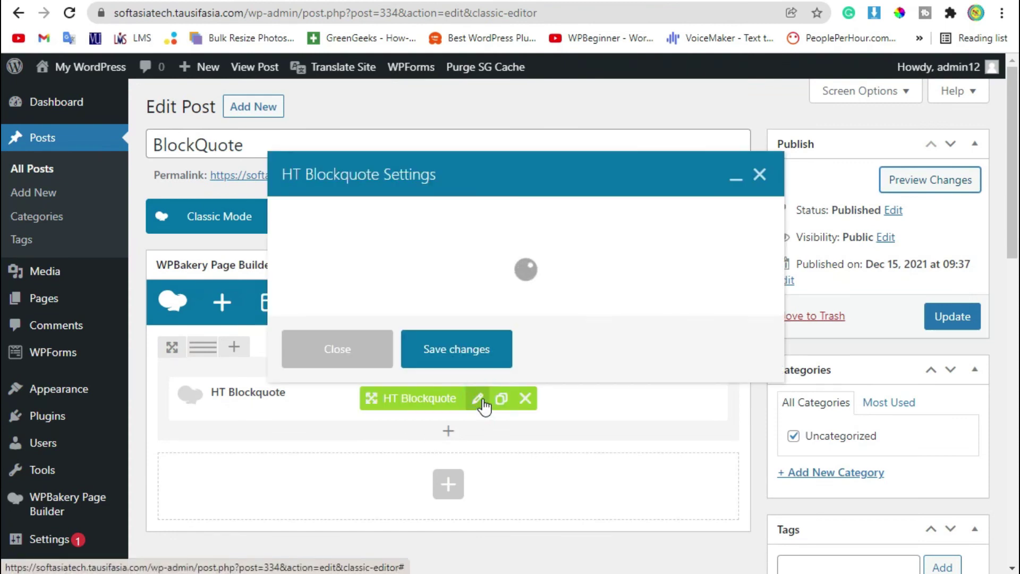
pyautogui.click(365, 220)
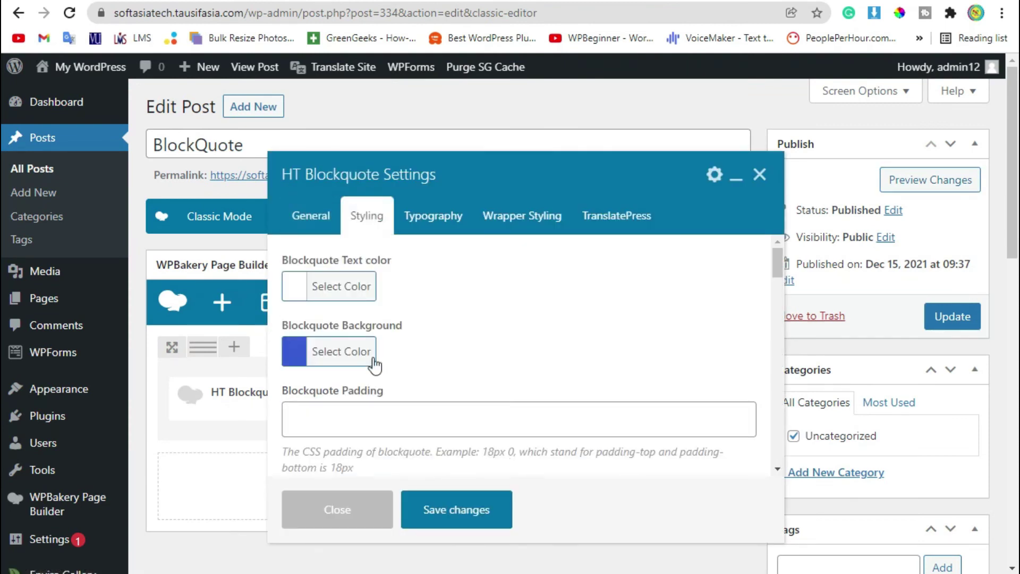
pyautogui.scroll(-5, 375, 364)
pyautogui.scroll(-5, 455, 428)
pyautogui.scroll(-5, 420, 383)
pyautogui.scroll(-3, 422, 385)
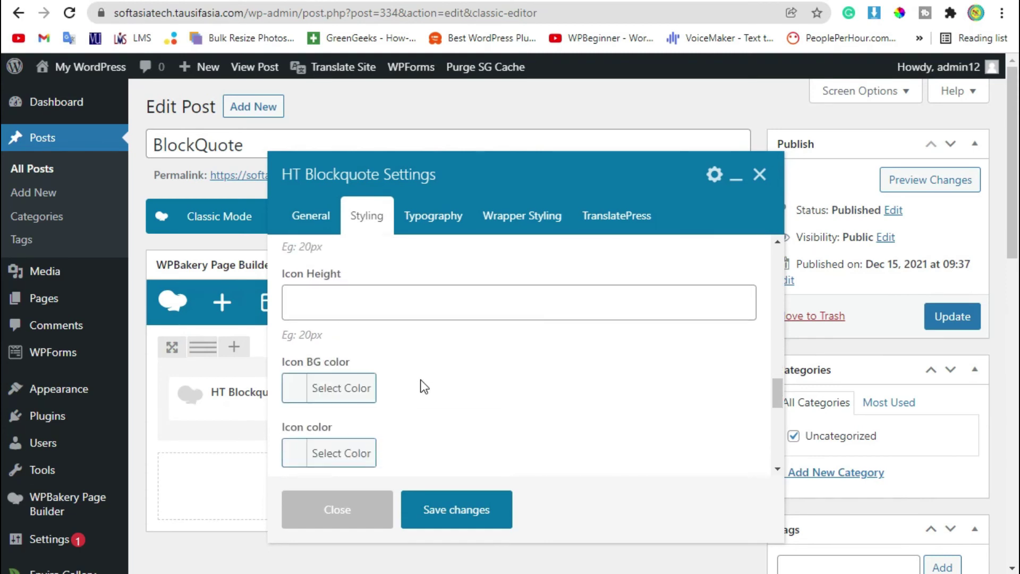
pyautogui.scroll(-3, 422, 384)
pyautogui.scroll(-3, 422, 385)
pyautogui.scroll(-1, 423, 385)
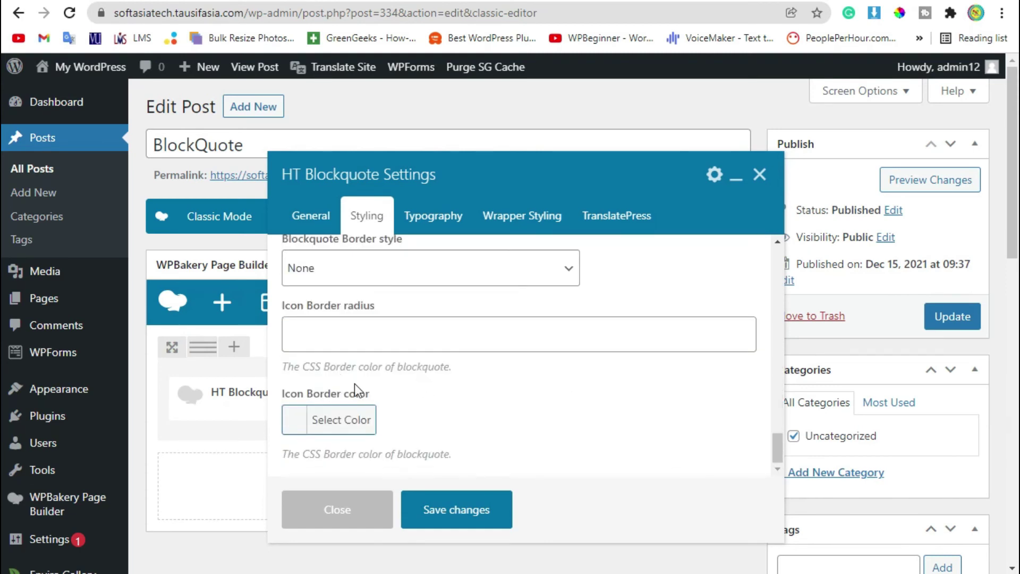
pyautogui.scroll(2, 399, 378)
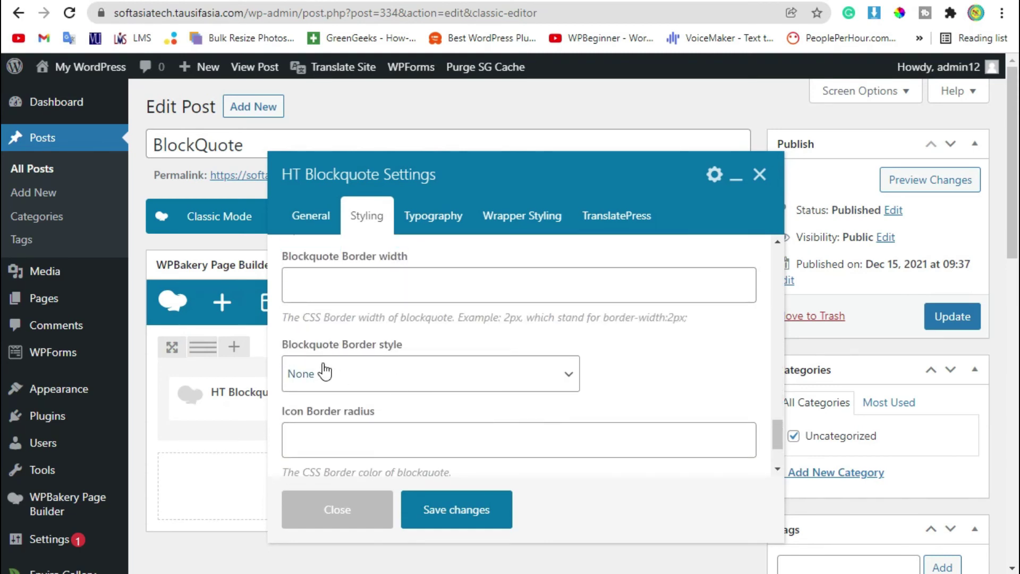
pyautogui.click(386, 371)
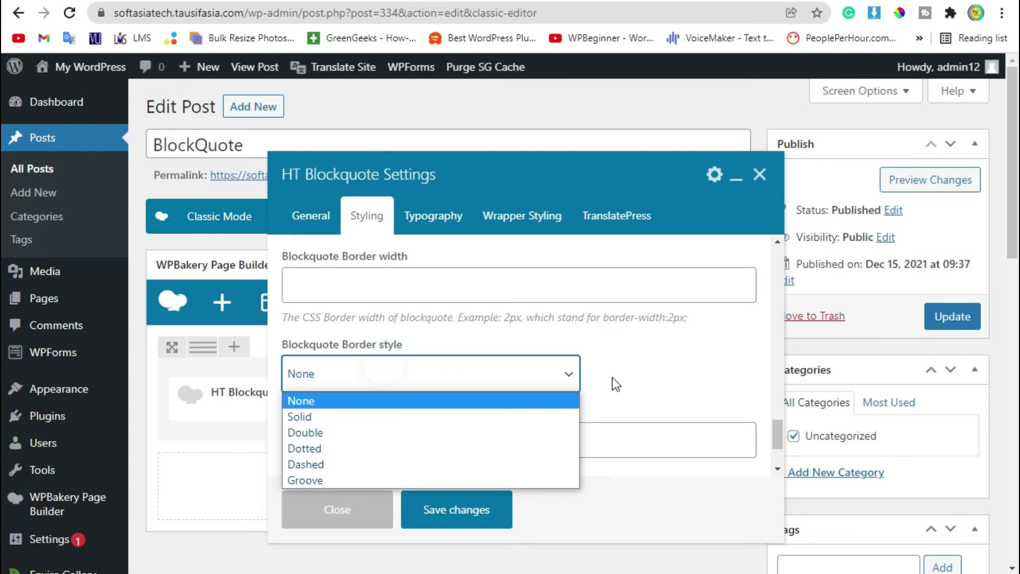
pyautogui.click(362, 415)
pyautogui.scroll(-2, 587, 381)
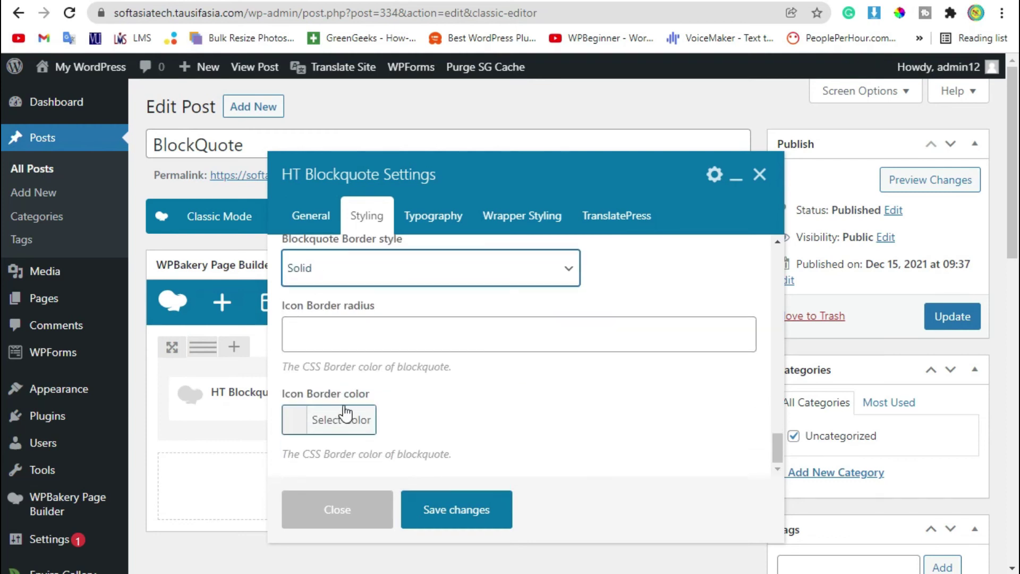
pyautogui.click(295, 416)
pyautogui.click(434, 509)
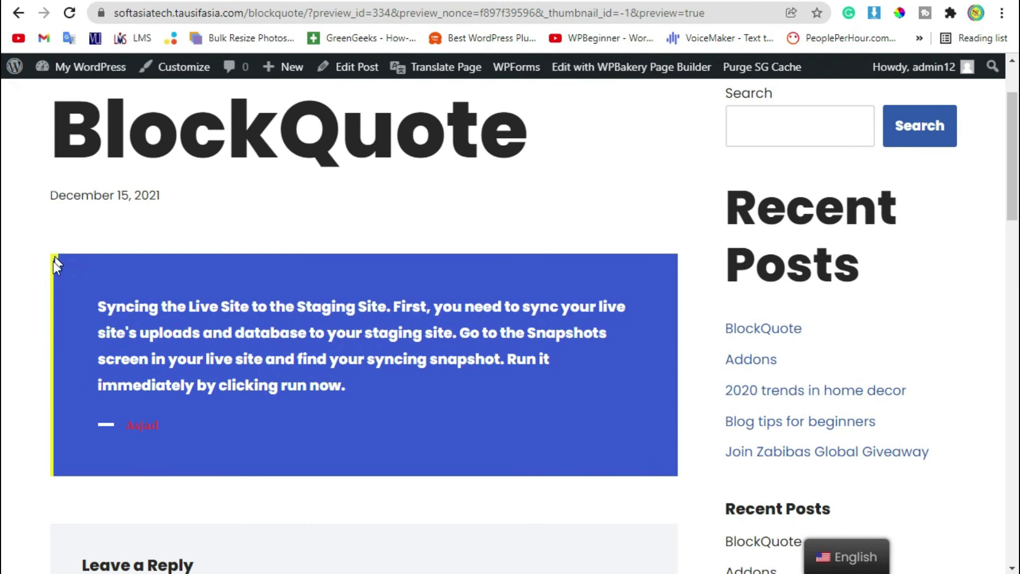
# Preview the post to check the blue blockquote's red author name and yellow left border
pyautogui.click(53, 258)
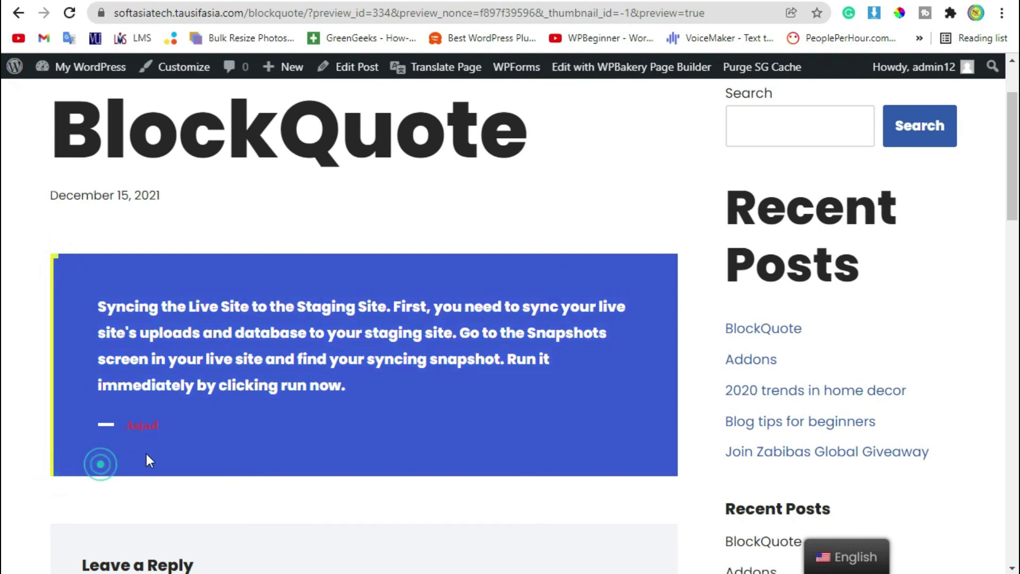